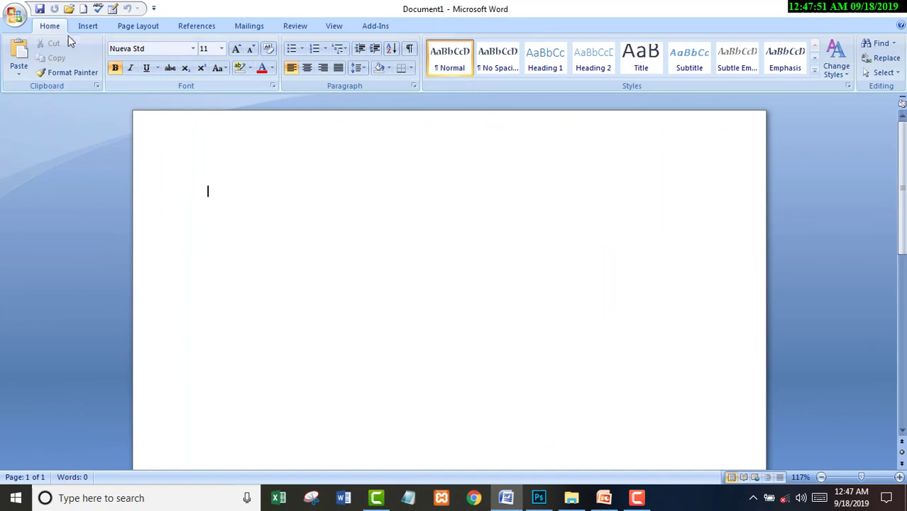
Step: Bring up the Insert ribbon commands on the blank Document1
left_click(78, 27)
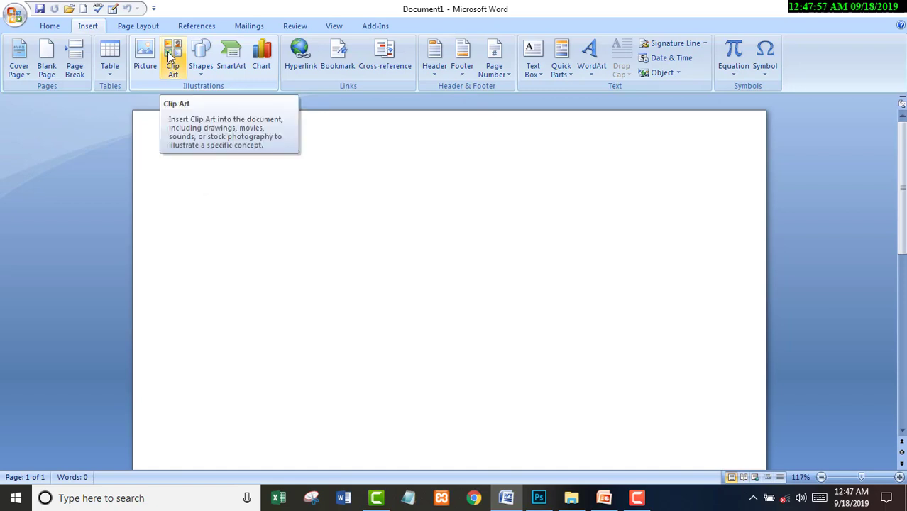
Step: Search Clip Art with an empty query, then open the Clip Organizer's Favorites collection
left_click(174, 55)
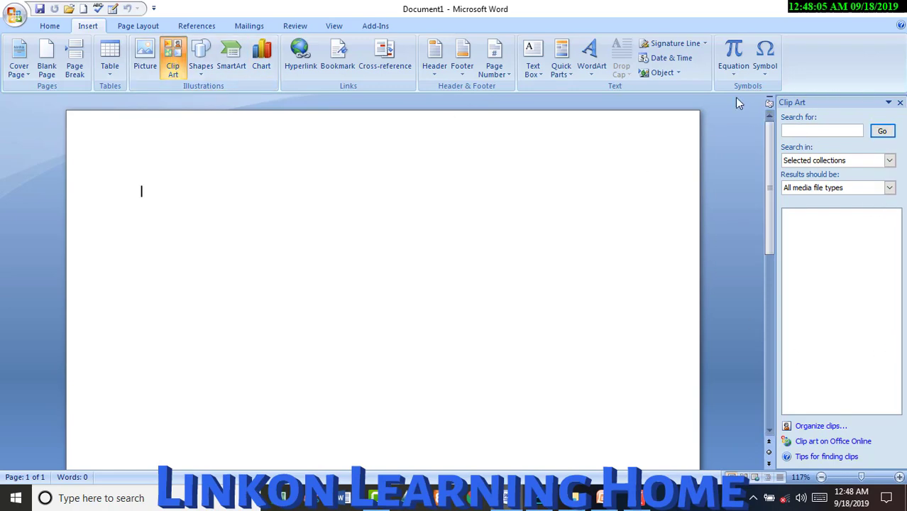
left_click(882, 133)
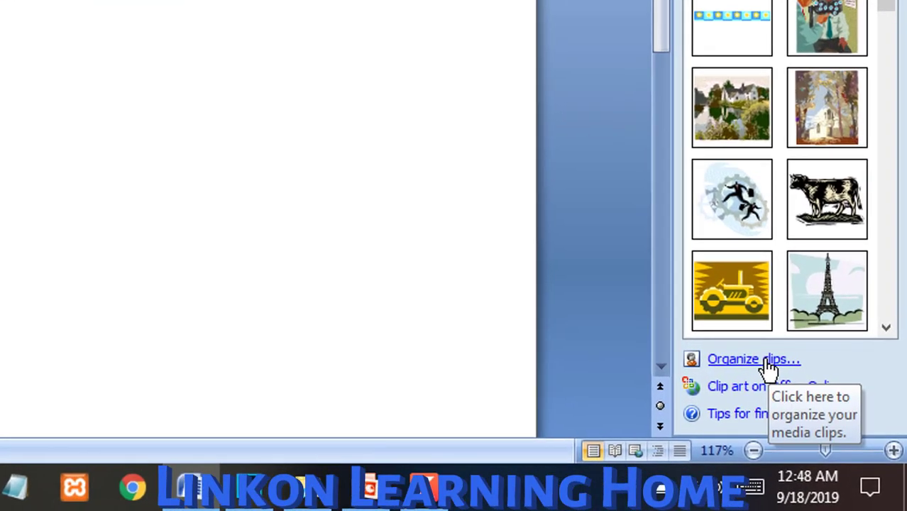
left_click(841, 425)
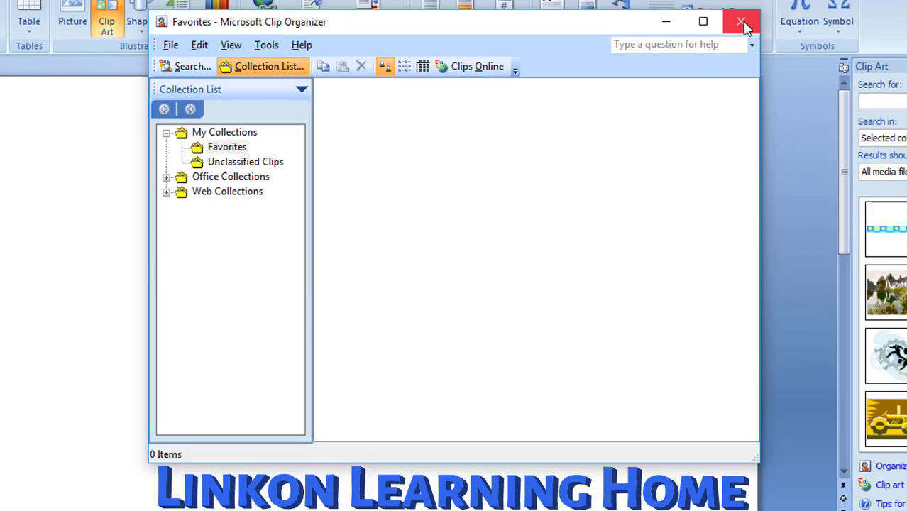
left_click(742, 20)
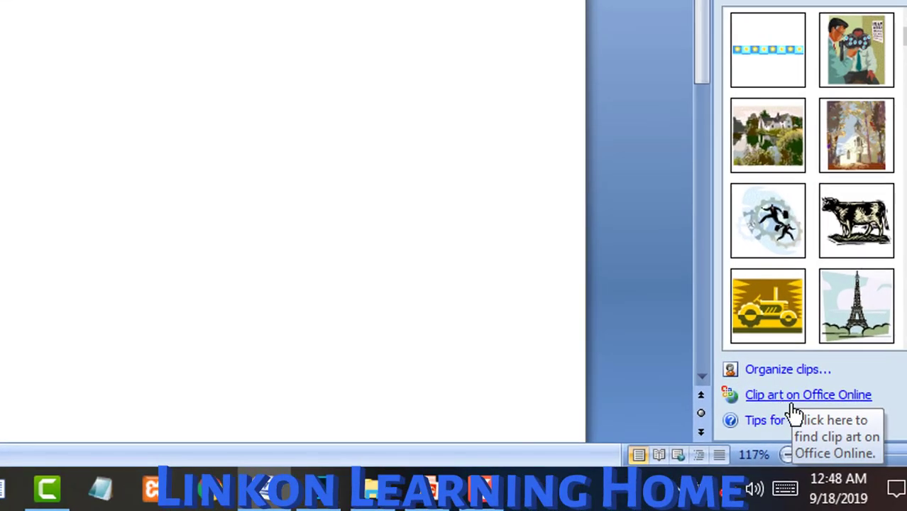
left_click(800, 398)
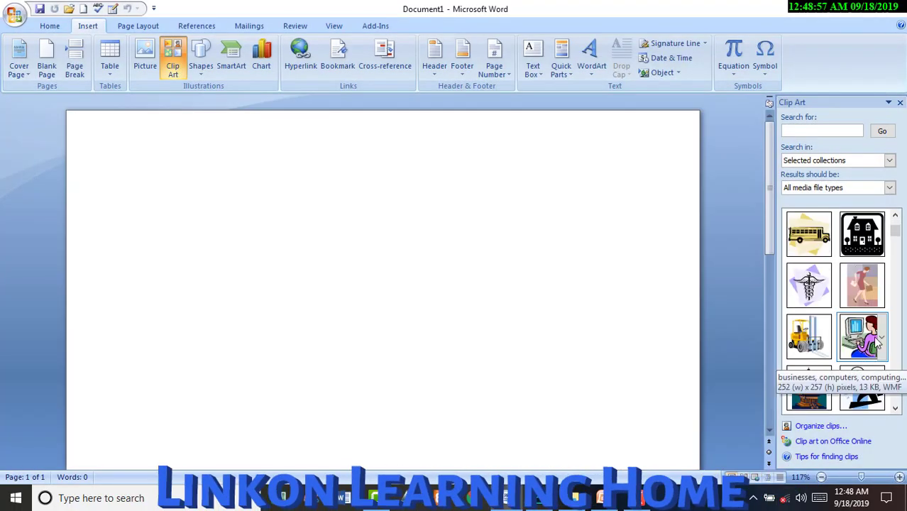
Step: Insert the woman-at-computer clip art near the top-left of the page
left_click(861, 337)
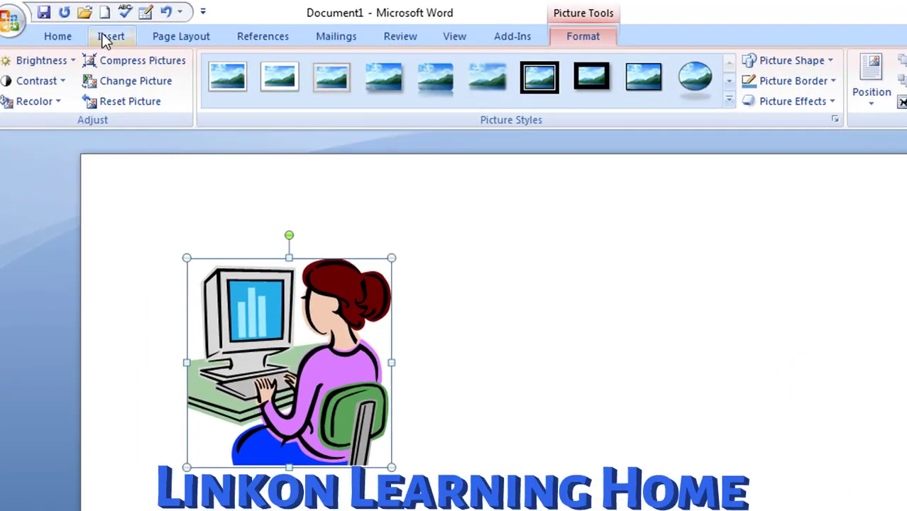
left_click(85, 28)
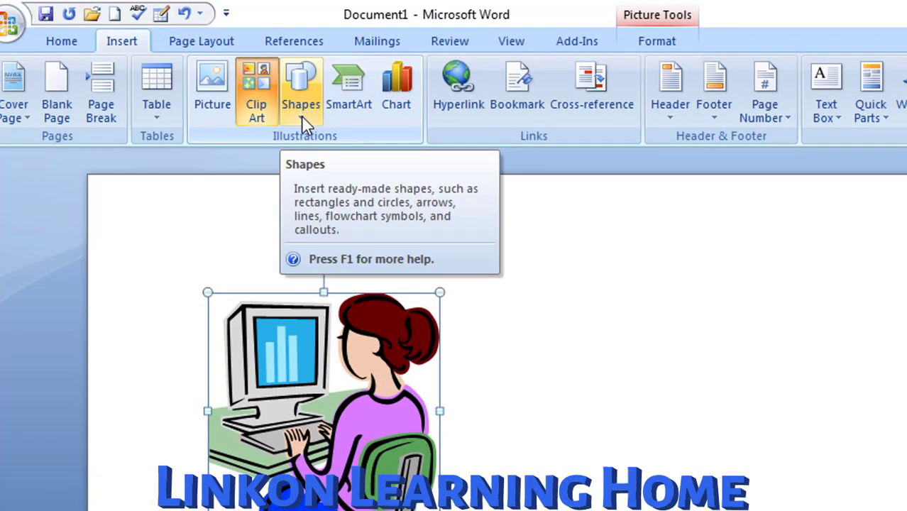
Step: Draw an unfilled oval shape to the right of the clip art picture
left_click(305, 127)
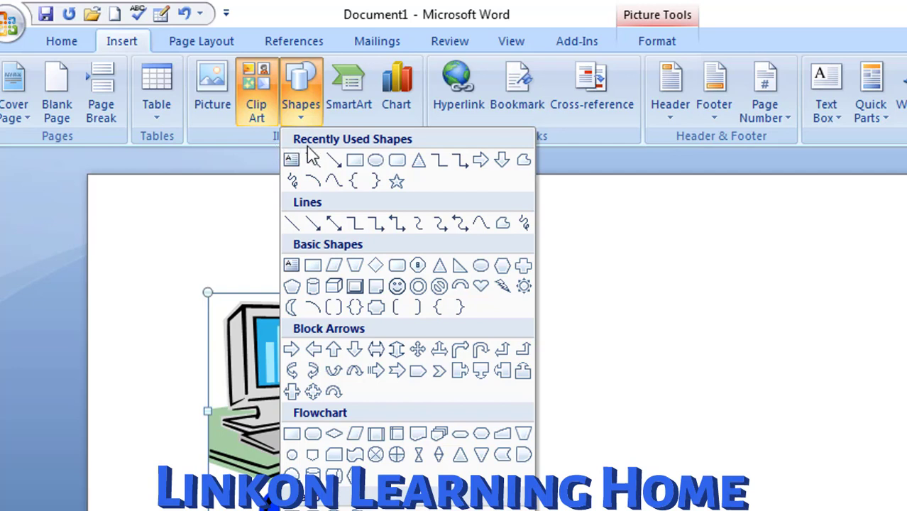
left_click(376, 160)
left_click_drag(604, 235, 793, 446)
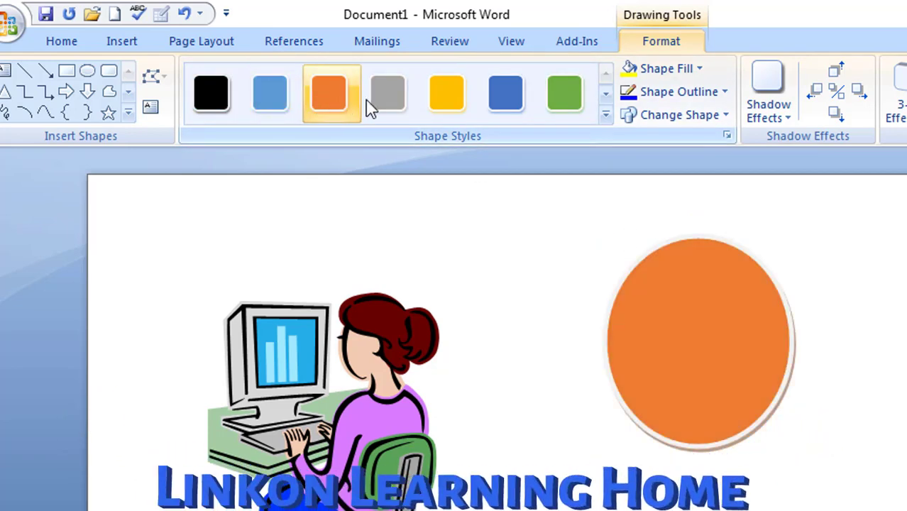
Step: Apply the orange filled shape style to the oval and move it down and right
left_click(606, 115)
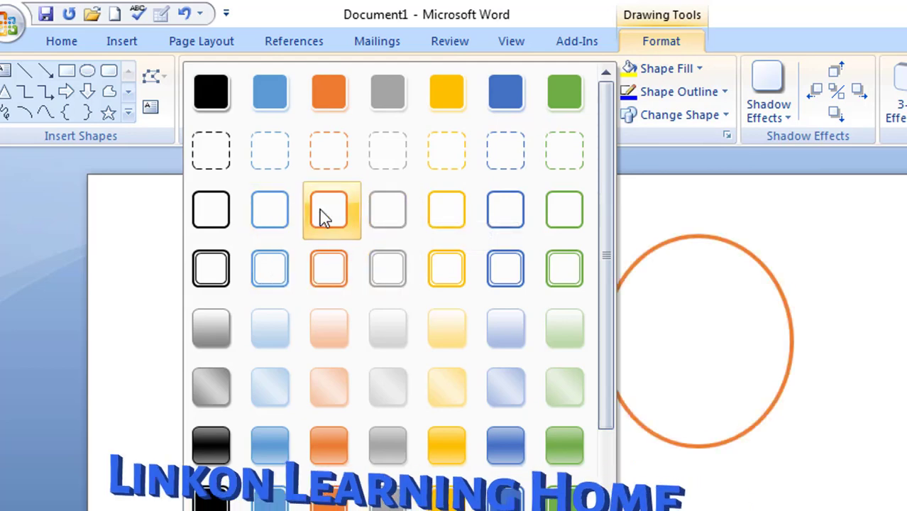
left_click(324, 105)
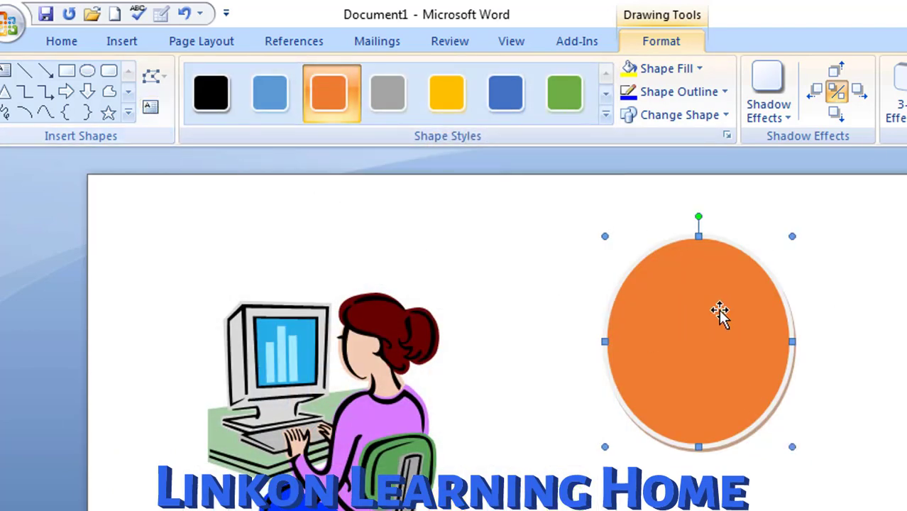
mouse_move(694, 304)
left_mouse_down()
mouse_move(707, 369)
mouse_move(753, 411)
left_mouse_up()
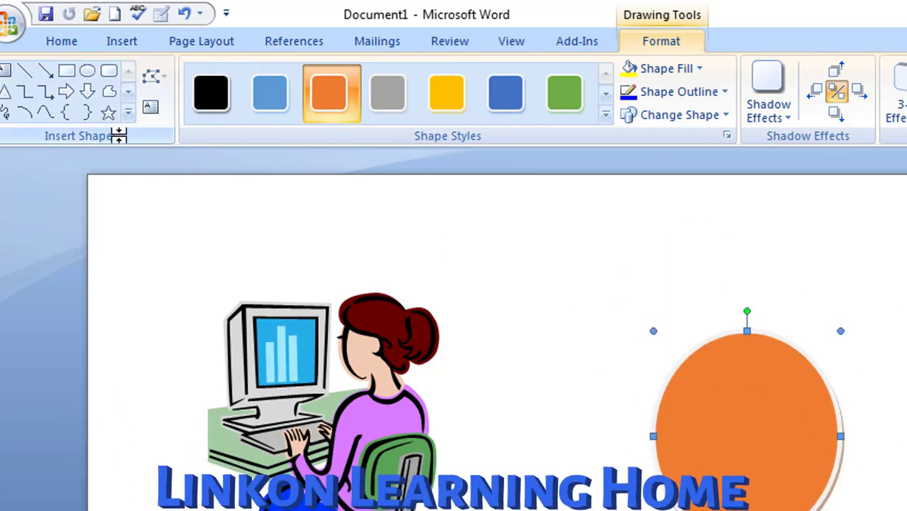
Step: Put the word 'linkon' inside the orange oval after clearing stray test text
left_click(150, 110)
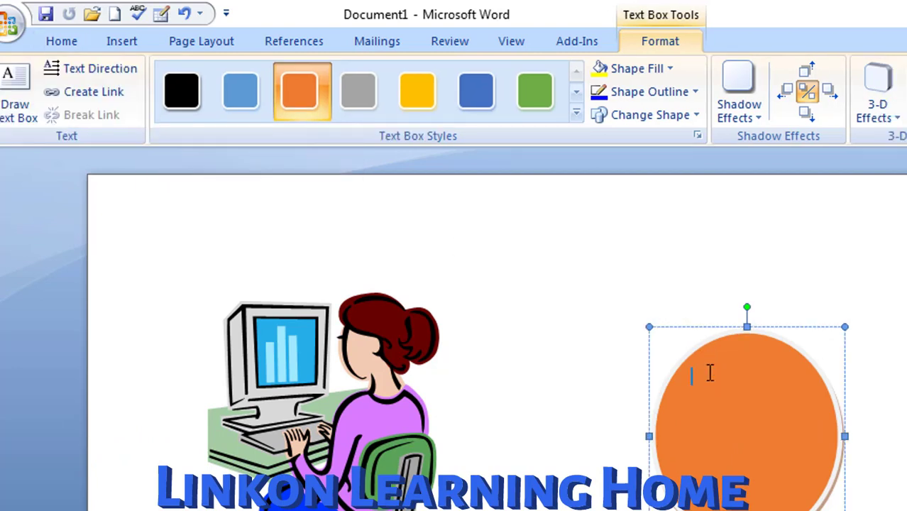
type("dfdfdfdfa")
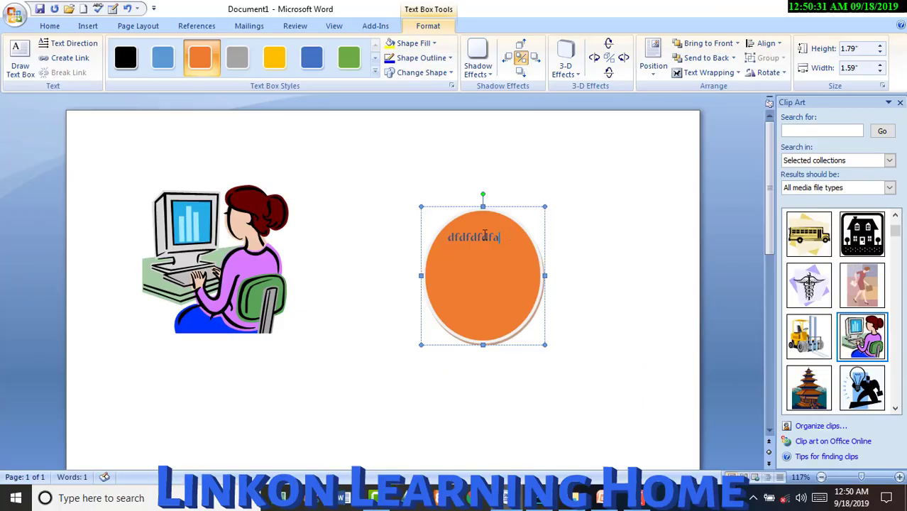
key("BackSpace")
type("linkon")
left_click(606, 217)
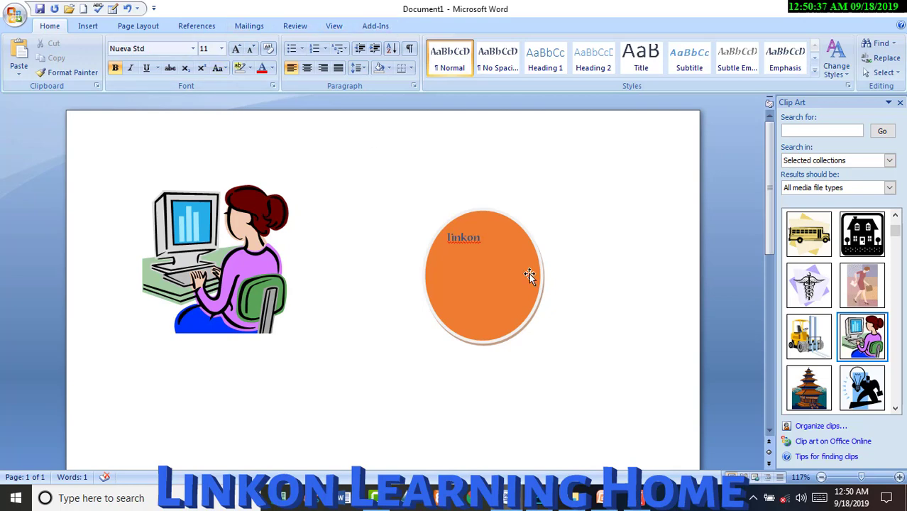
left_click(88, 26)
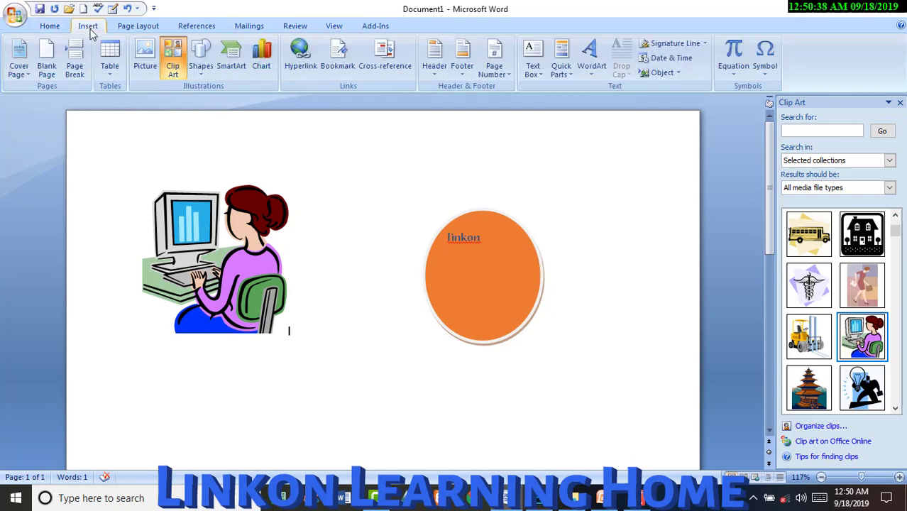
Step: Draw an up block arrow above the orange oval
left_click(201, 66)
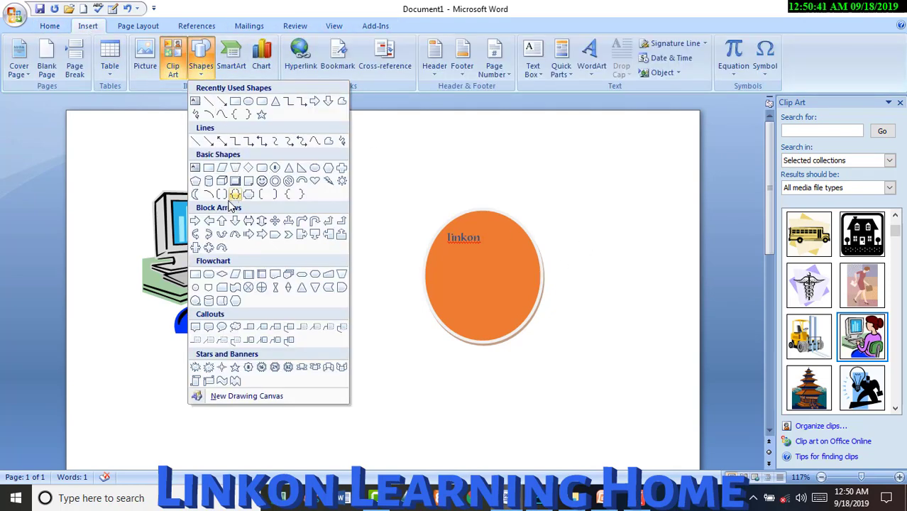
left_click(221, 221)
left_click_drag(389, 143, 464, 219)
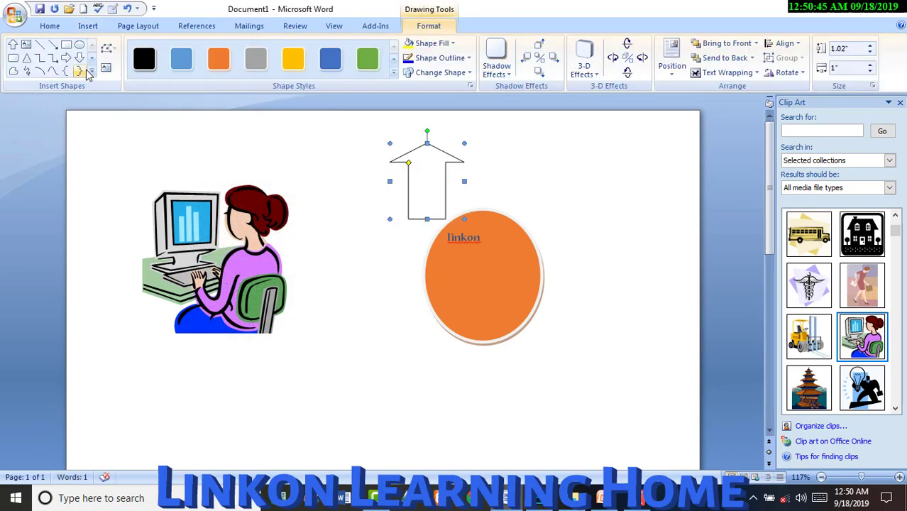
Step: Draw a smiley face below the oval and give it a yellow outline style
left_click(91, 71)
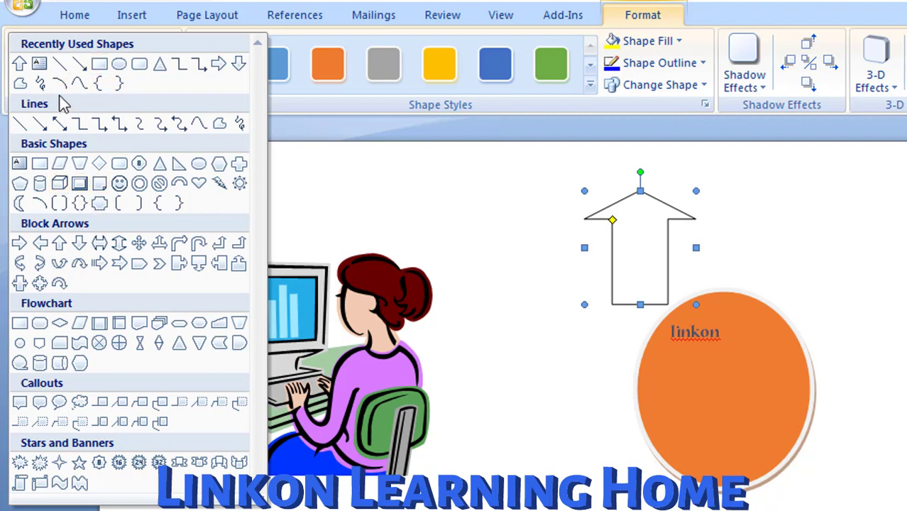
left_click(119, 183)
left_click_drag(487, 437, 666, 510)
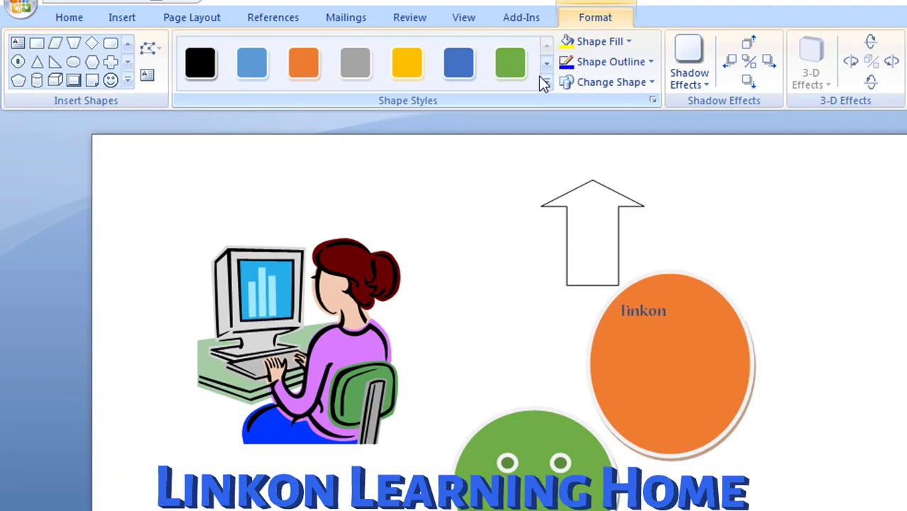
left_click(590, 84)
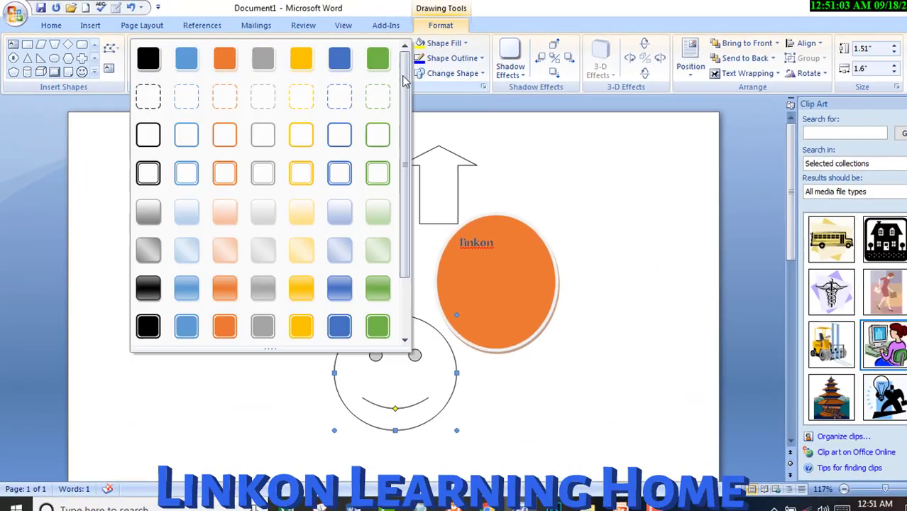
left_click(295, 167)
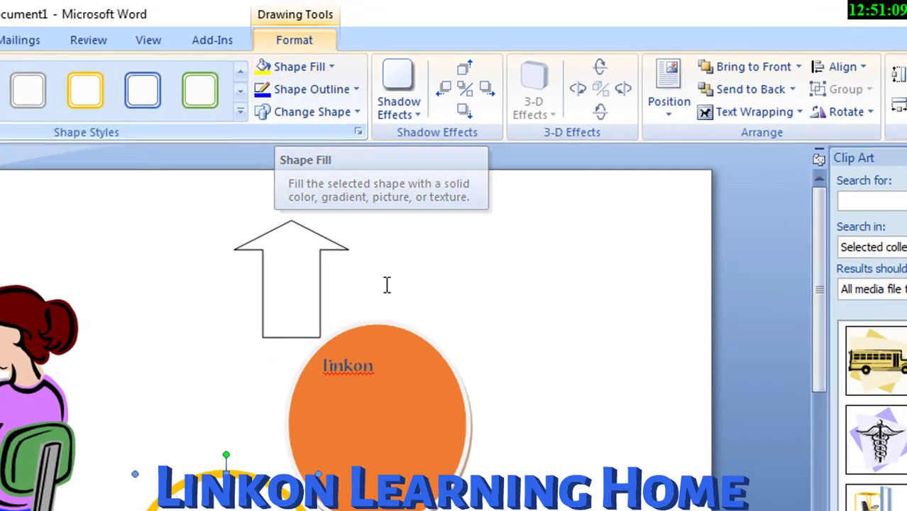
Step: Delete the word 'linkon' from the oval and select the shape
left_click(393, 367)
key("ctrl+a")
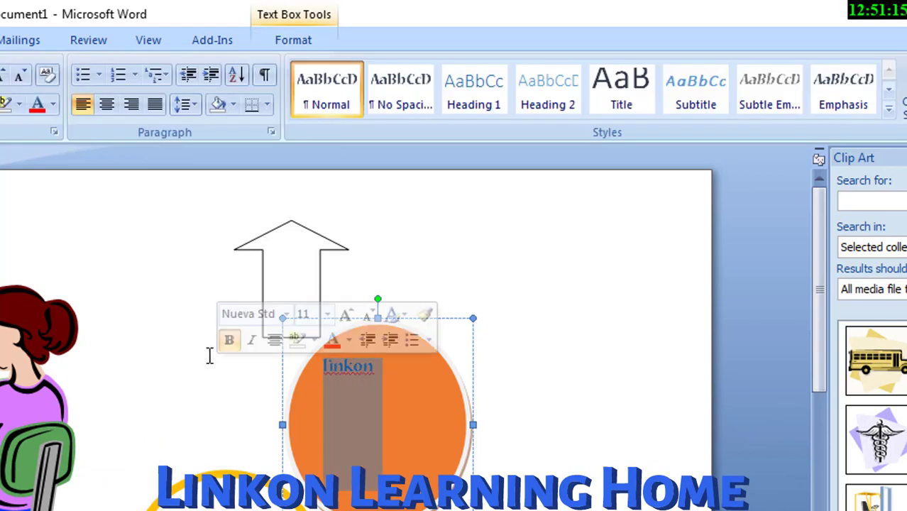
key("Delete")
left_click(643, 385)
left_click(405, 422)
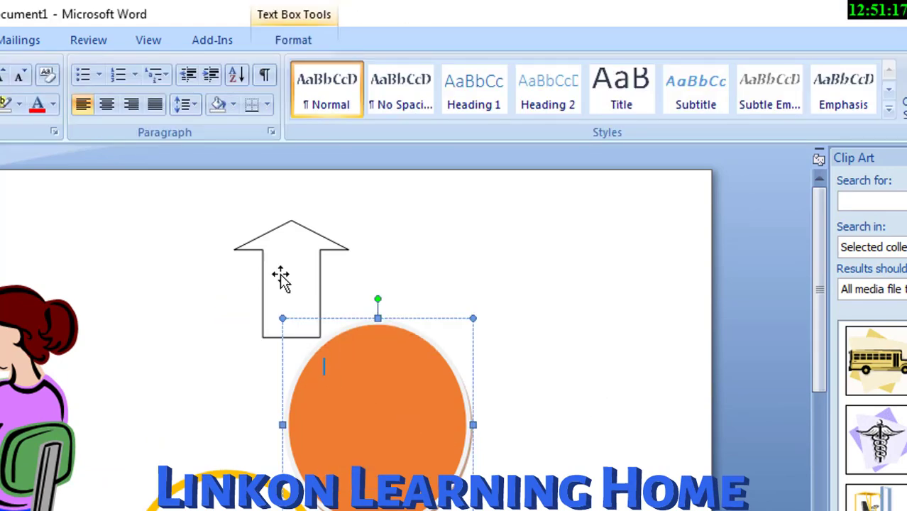
Step: Fill the oval solid red, briefly trying No Fill before restoring red
left_click(304, 44)
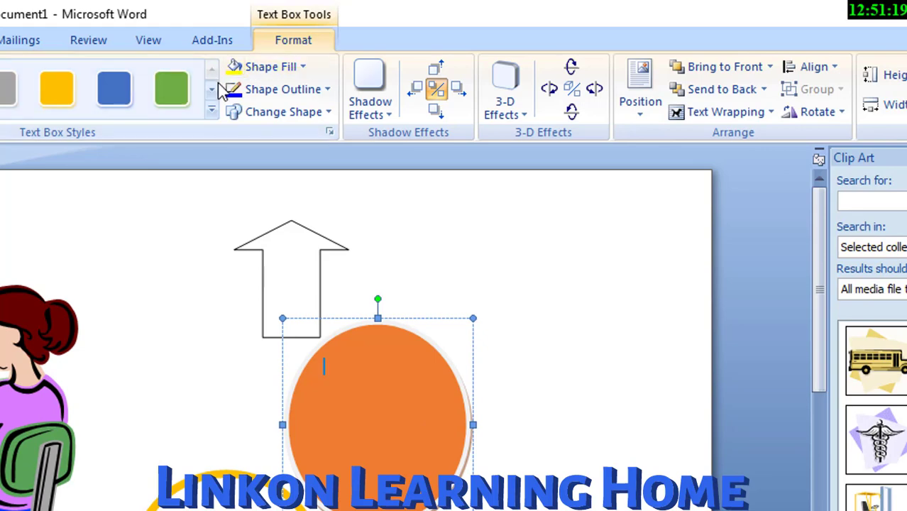
left_click(304, 68)
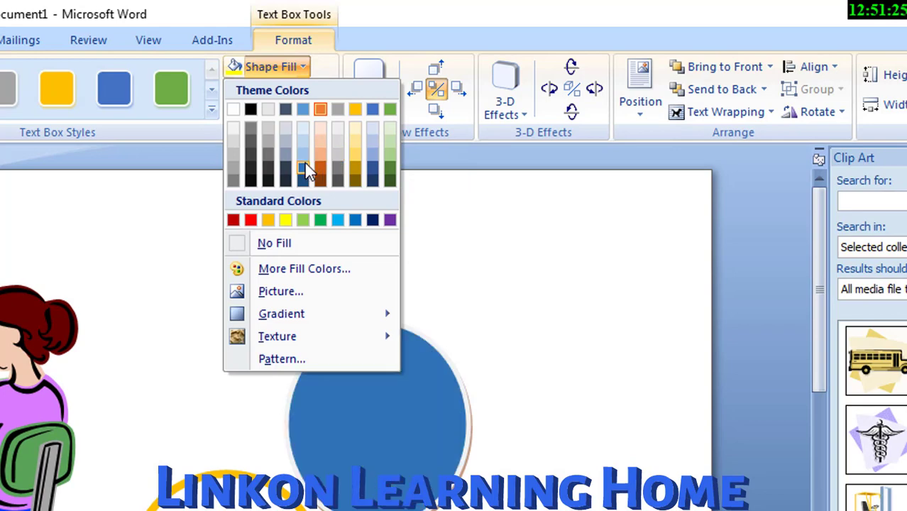
left_click(252, 221)
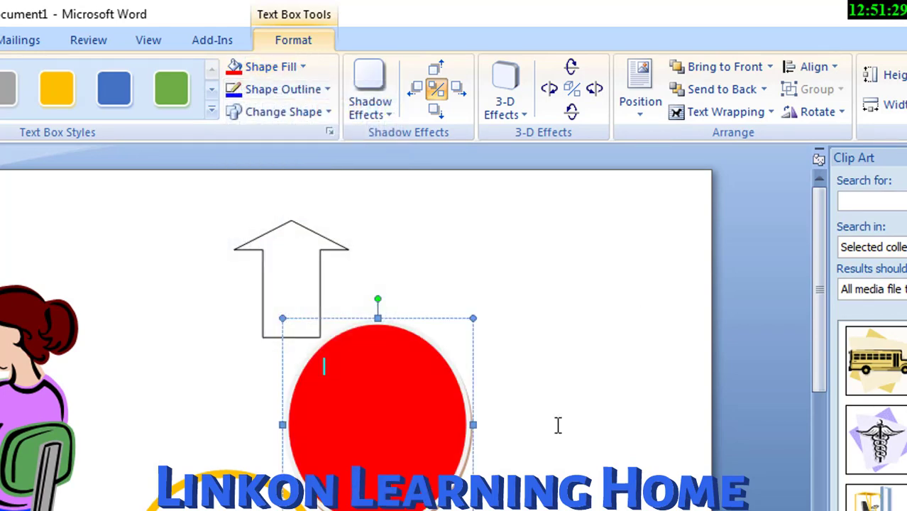
left_click(380, 406)
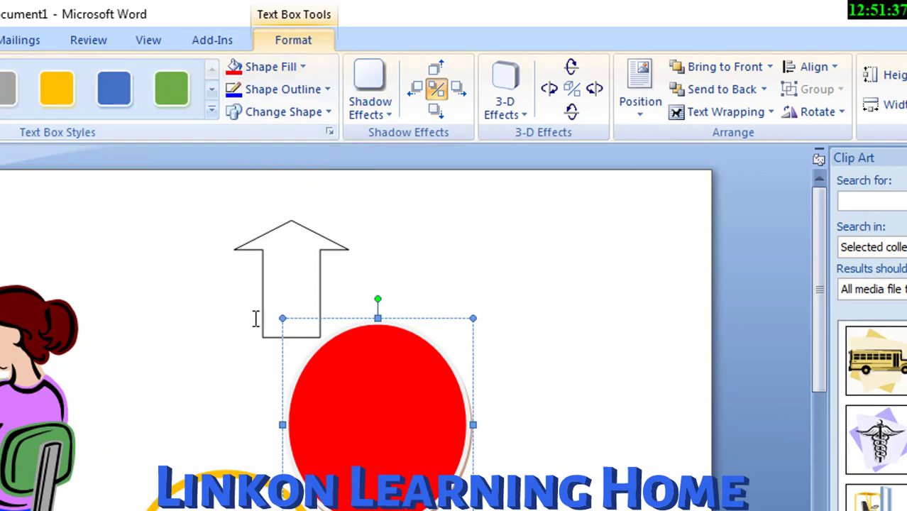
left_click(303, 68)
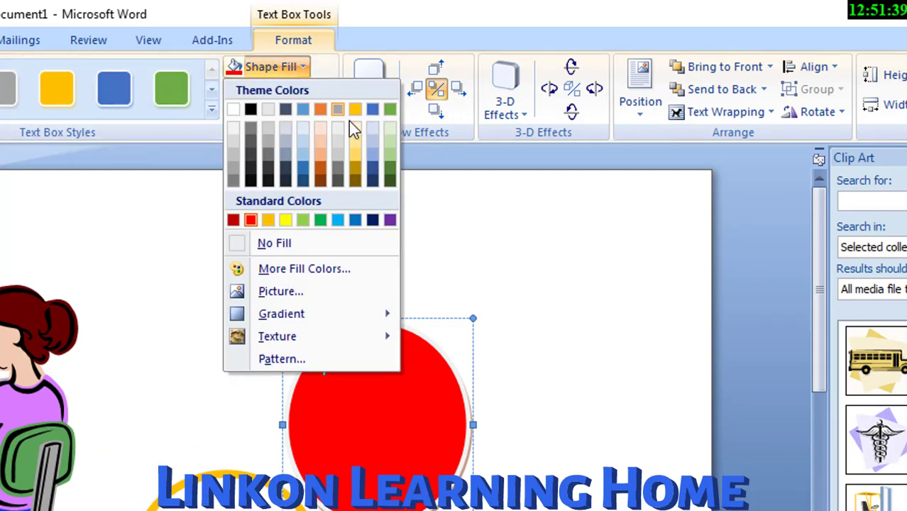
left_click(284, 245)
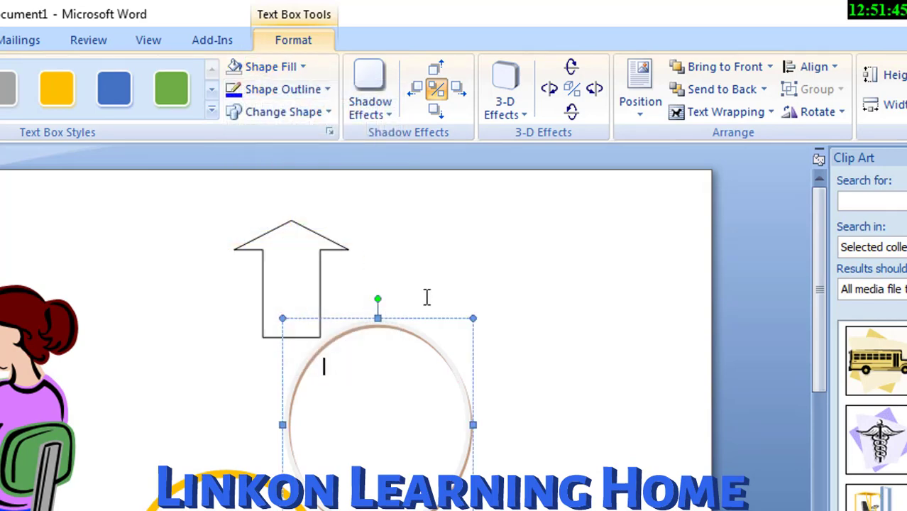
left_click(302, 67)
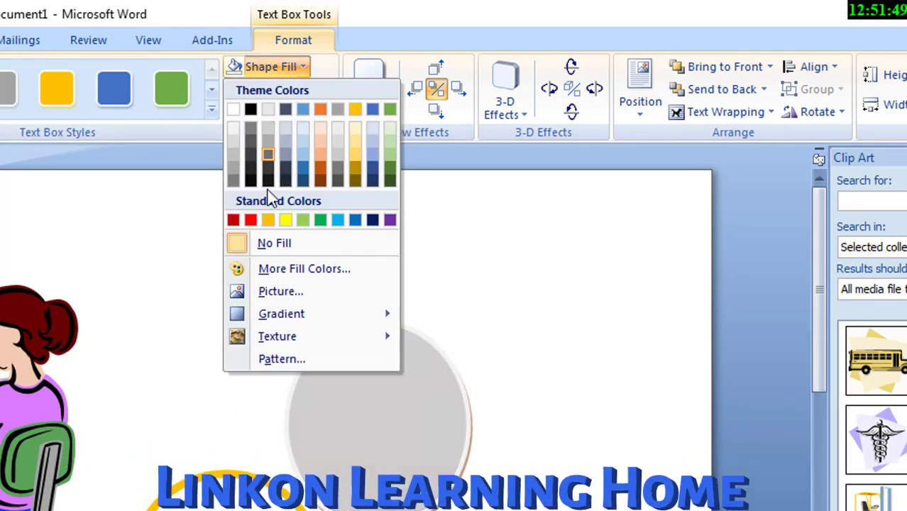
left_click(251, 221)
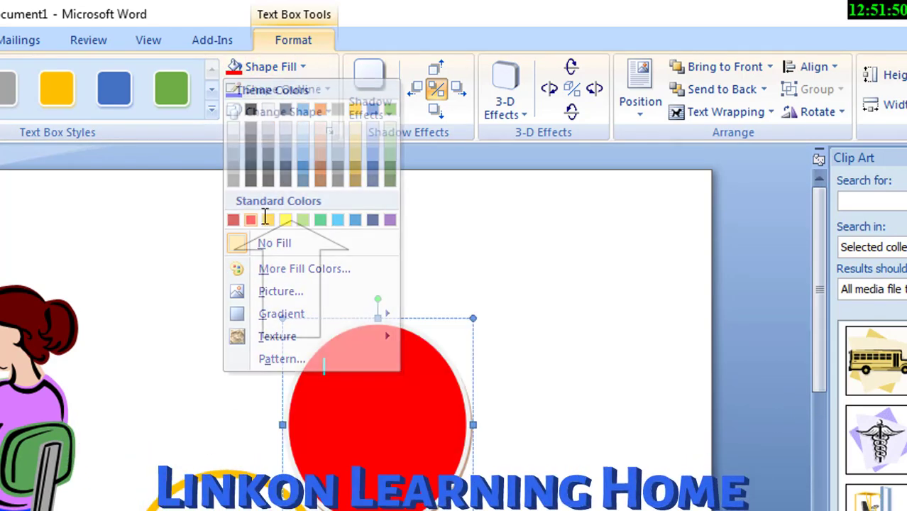
Step: Replace the red fill with a blue hexagon from More Fill Colors' Standard palette
left_click(305, 68)
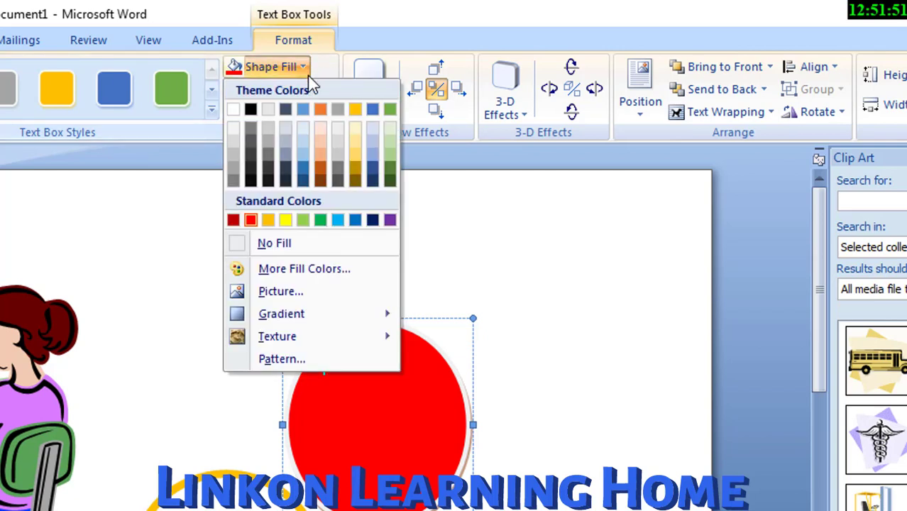
left_click(308, 275)
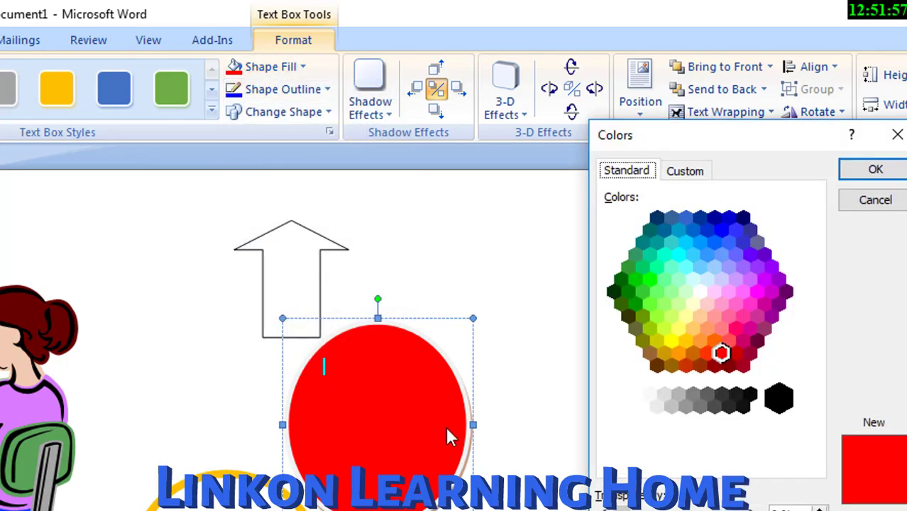
left_click(736, 257)
left_click(714, 213)
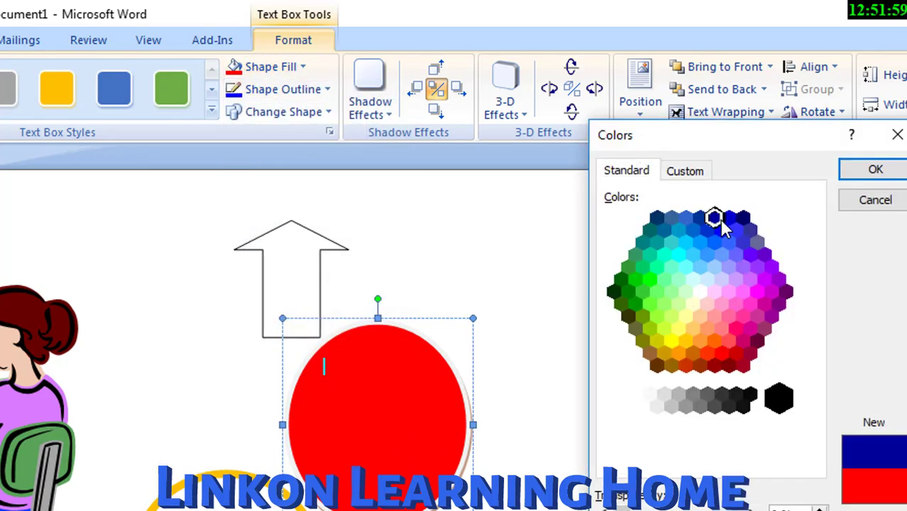
left_click(708, 228)
left_click(842, 145)
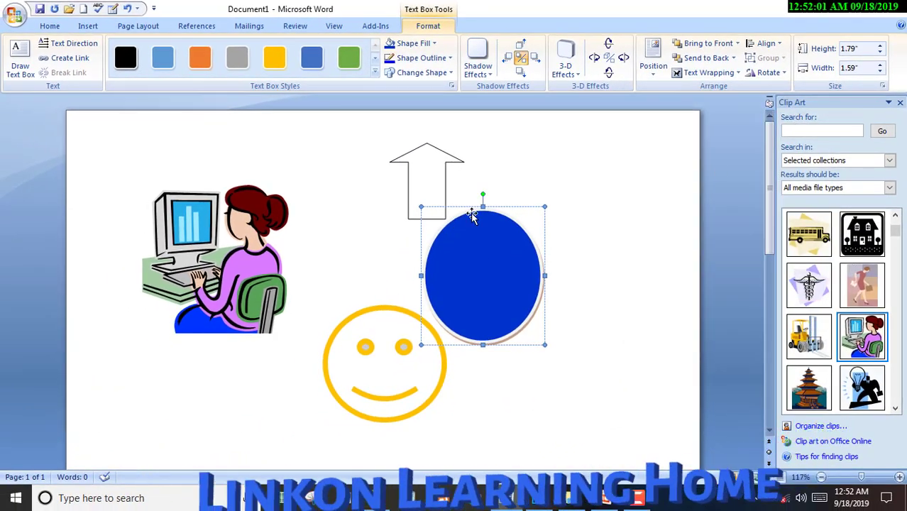
Step: Fill the oval with the images.jfif picture from the Desktop
left_click(436, 44)
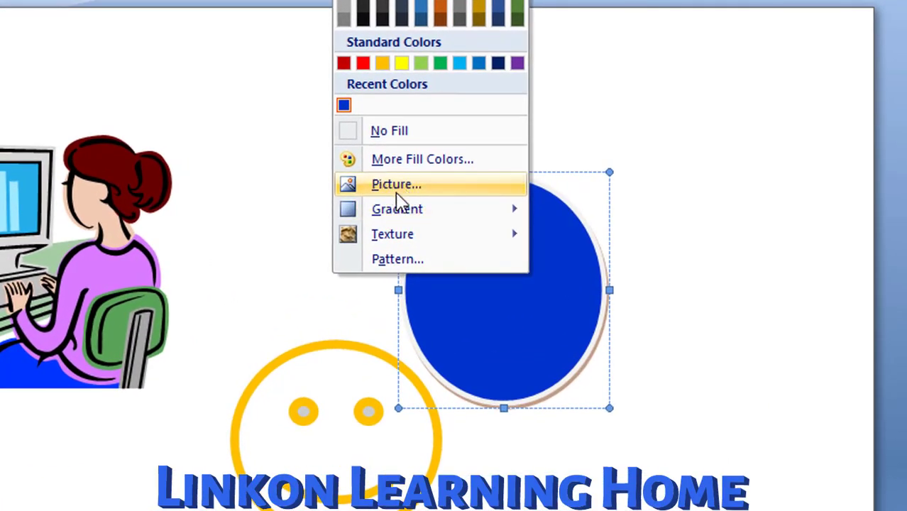
left_click(416, 186)
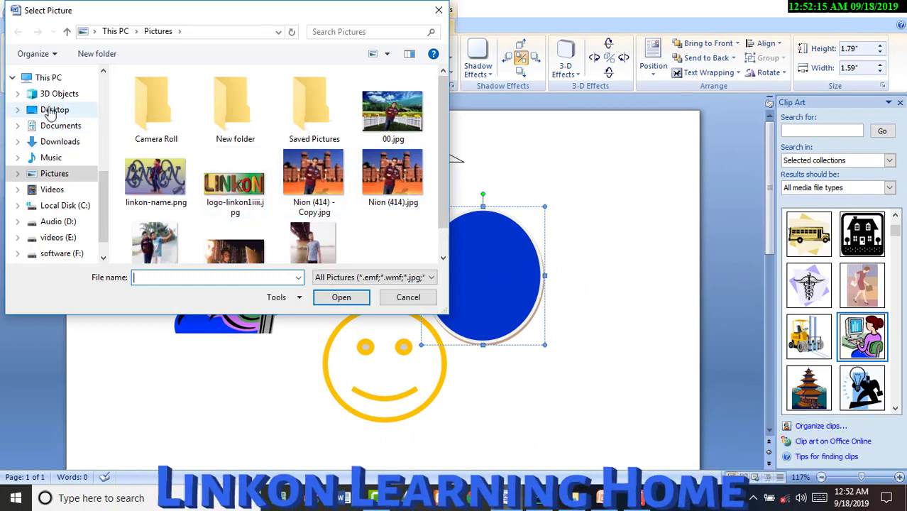
left_click(49, 112)
left_click(401, 107)
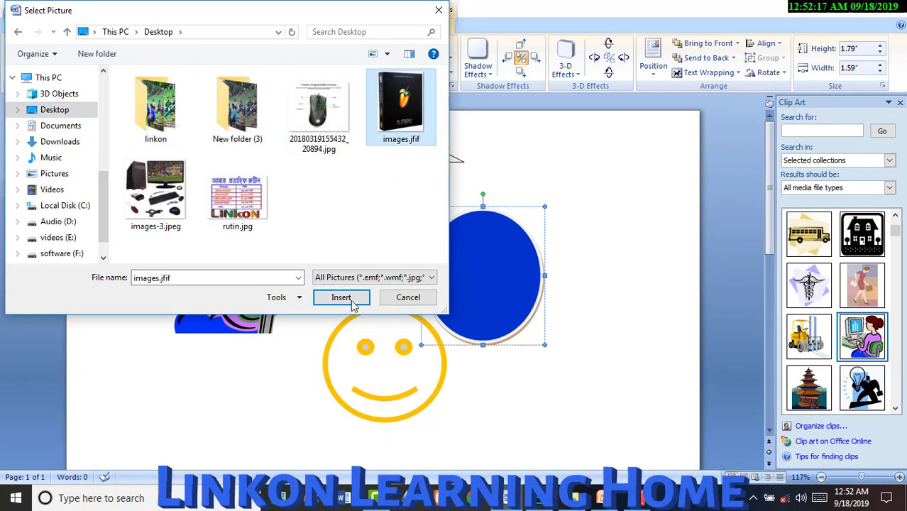
left_click(341, 298)
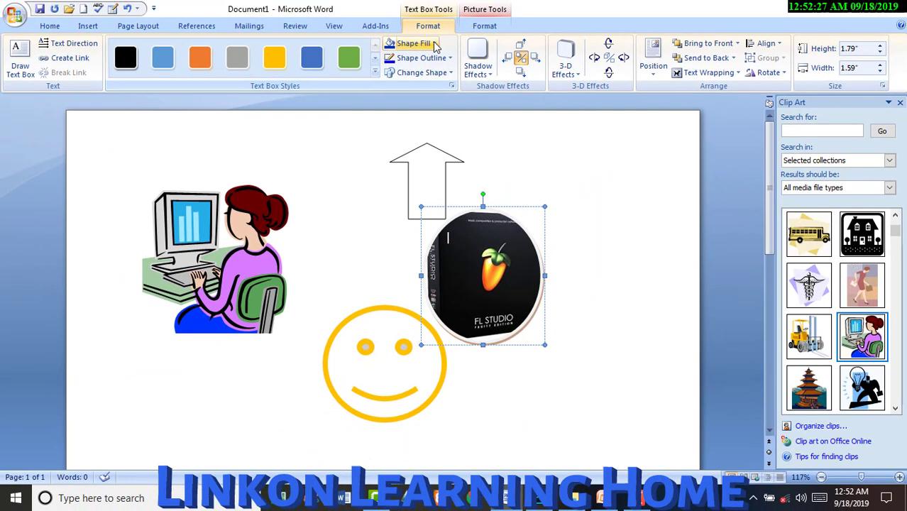
left_click(434, 45)
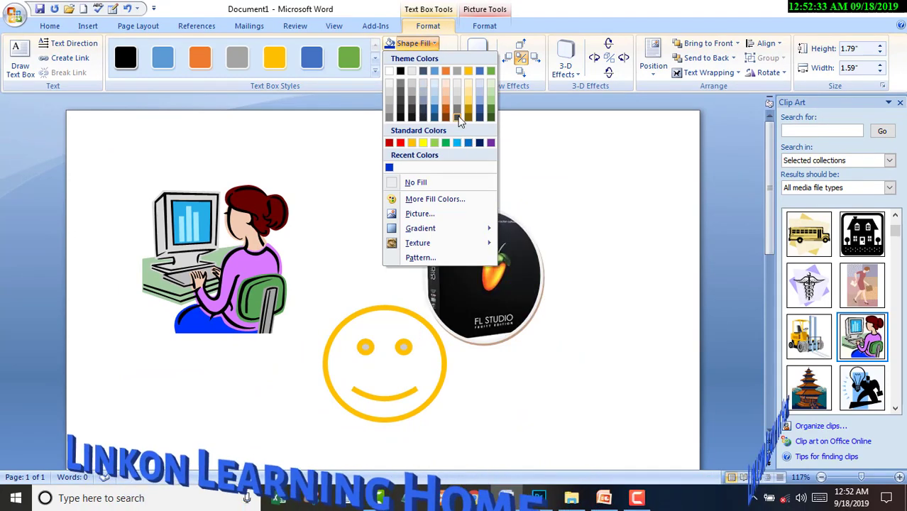
mouse_move(404, 101)
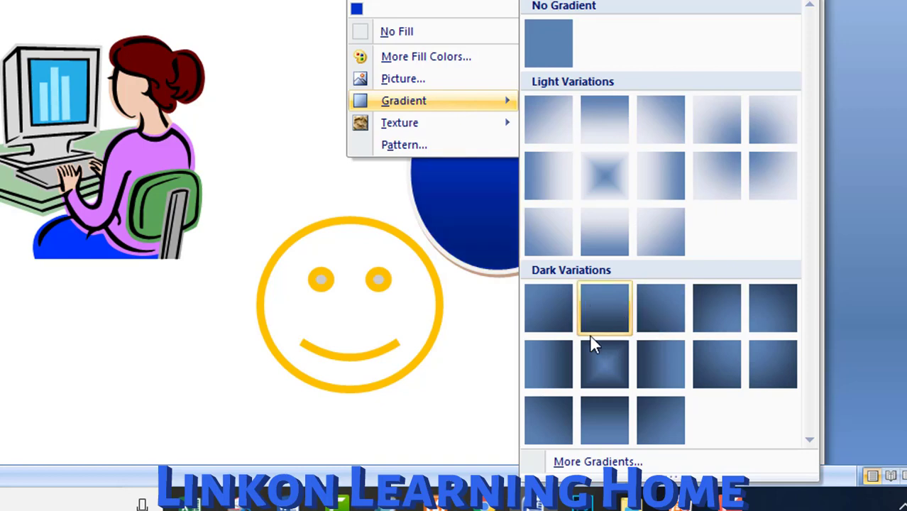
Step: Give the oval a dark blue horizontal gradient fill via Fill Effects
left_click(600, 462)
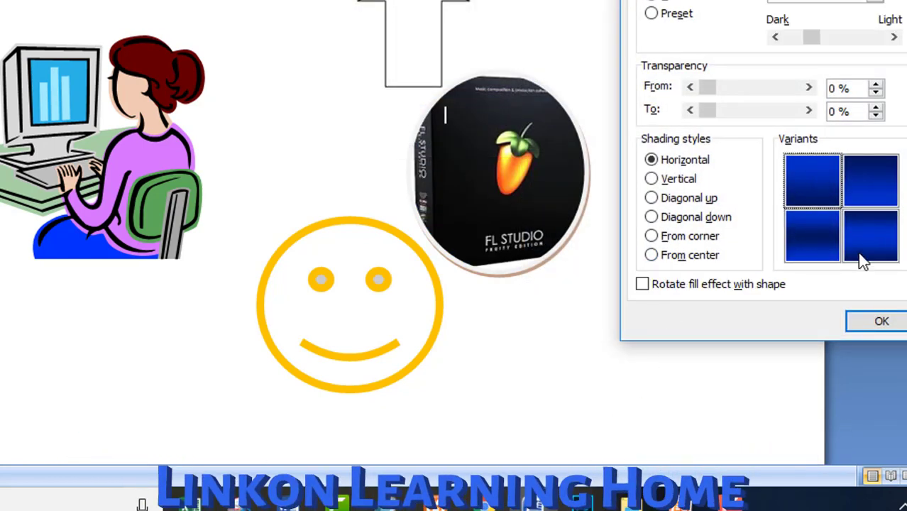
left_click(882, 321)
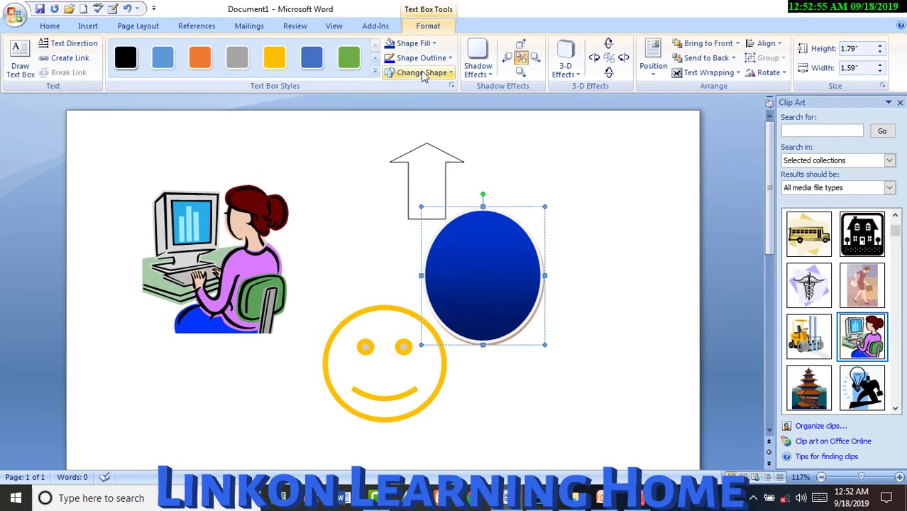
Step: Fill the oval with the brown crumpled paper texture from Shape Fill > Texture
left_click(435, 44)
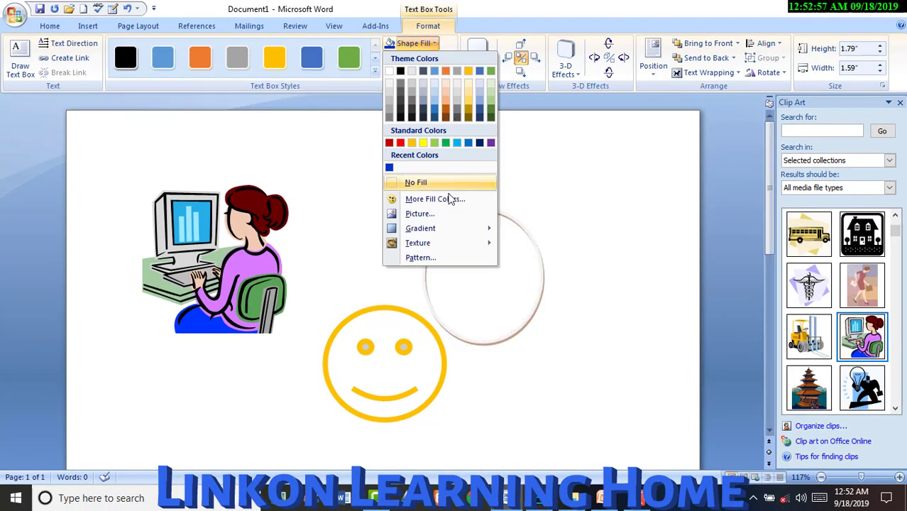
mouse_move(410, 240)
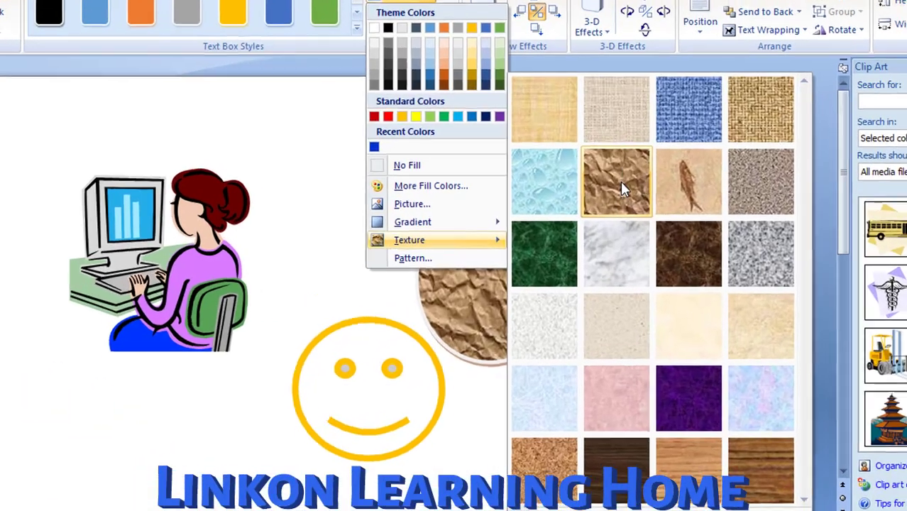
left_click(638, 175)
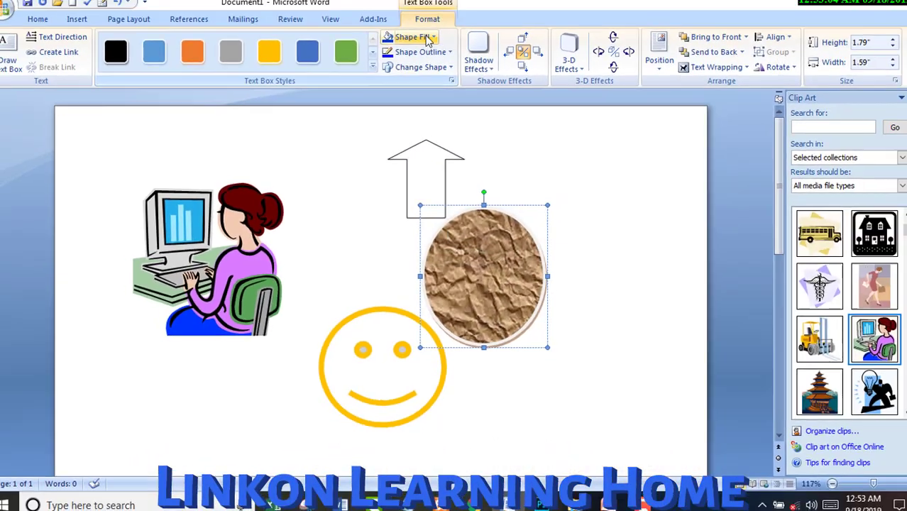
left_click(414, 43)
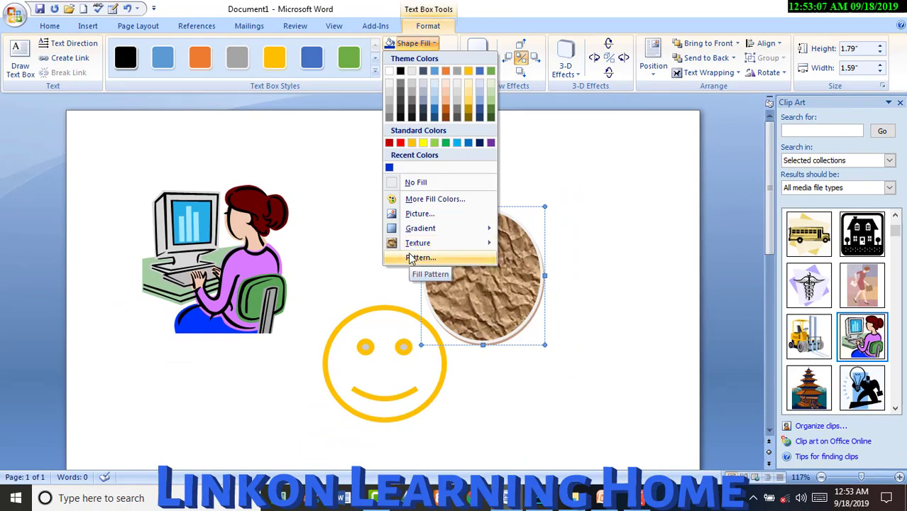
Step: Apply the Wide downward diagonal pattern fill to the oval in Fill Effects, then deselect it
left_click(412, 258)
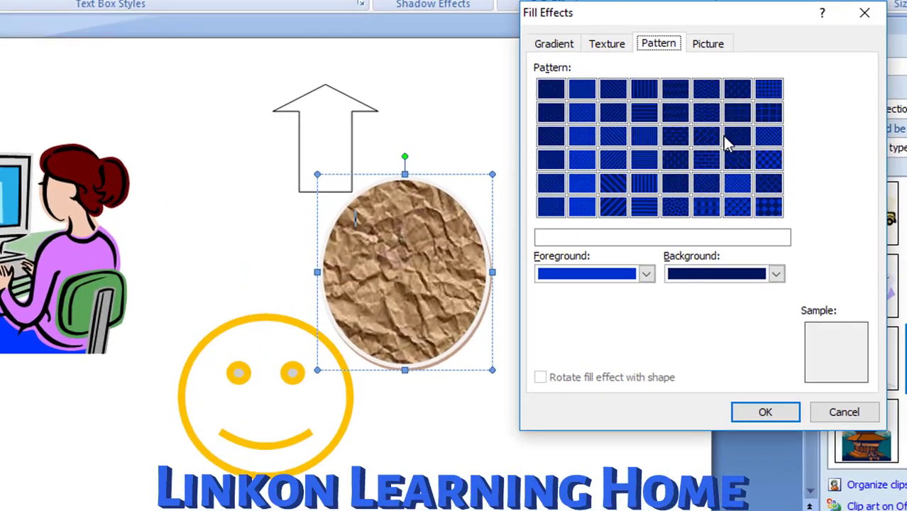
left_click(750, 81)
left_click(703, 192)
left_click(639, 165)
left_click(596, 169)
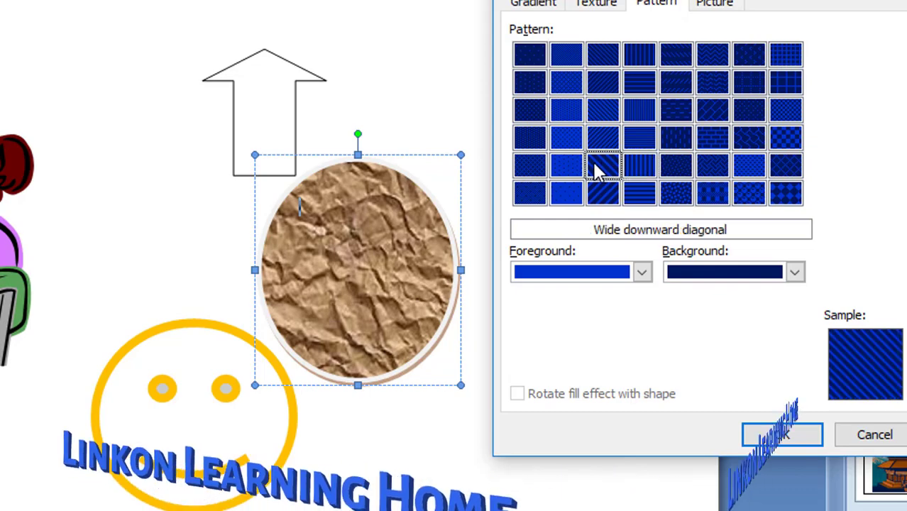
left_click(789, 439)
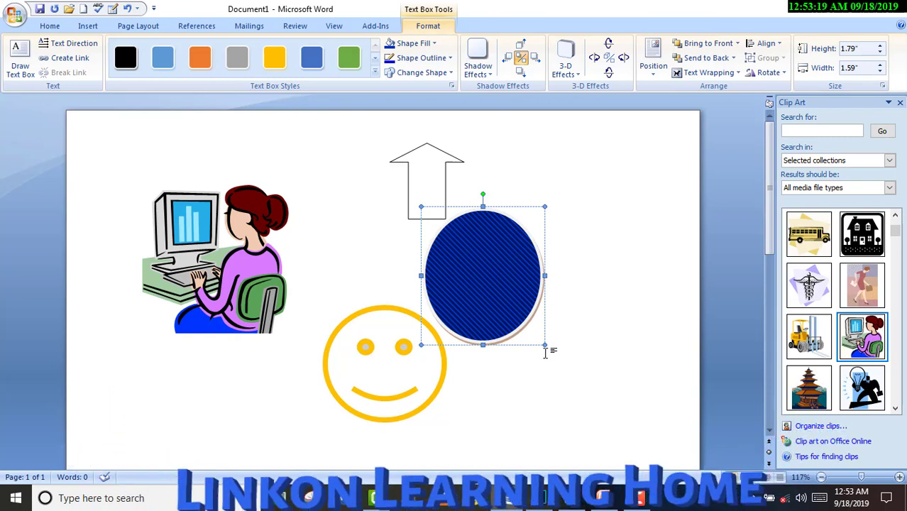
left_click(544, 345)
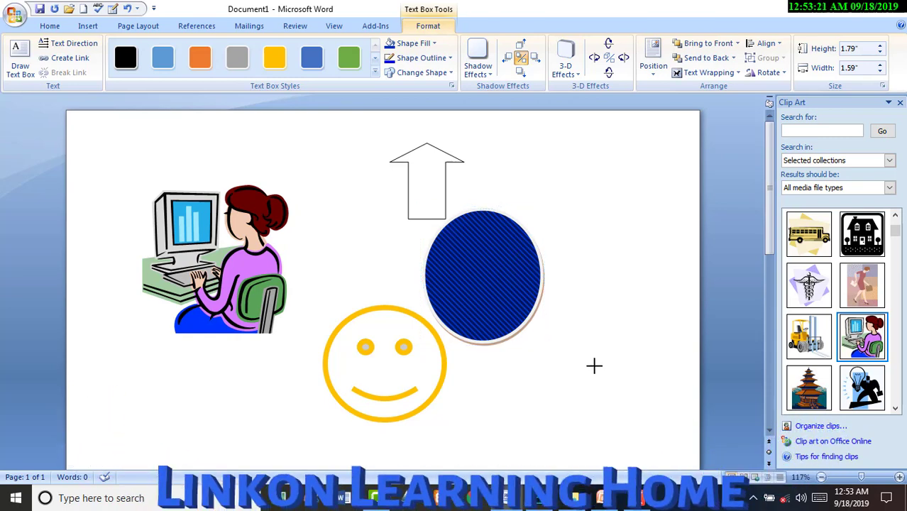
Step: Enlarge the patterned circle to about 2.4 by 2.3 inches and give it a red outline
left_click_drag(594, 366, 593, 389)
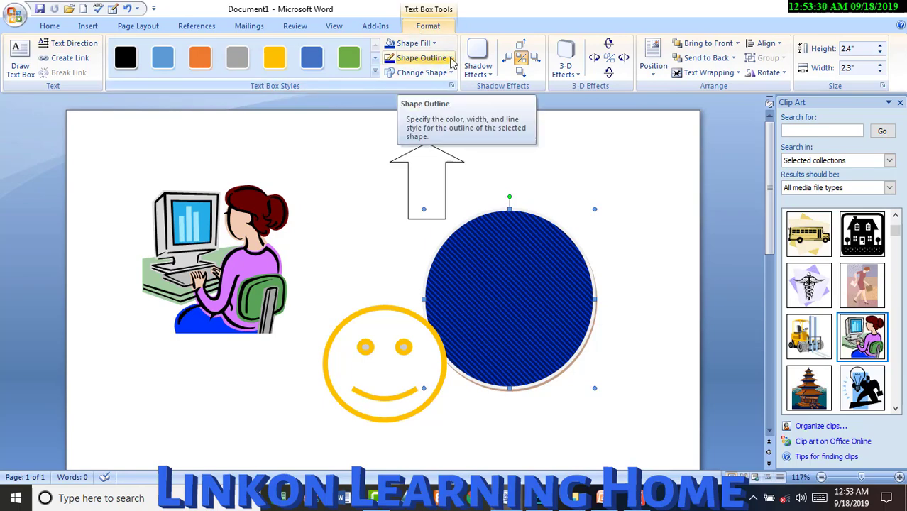
left_click(448, 60)
left_click(505, 221)
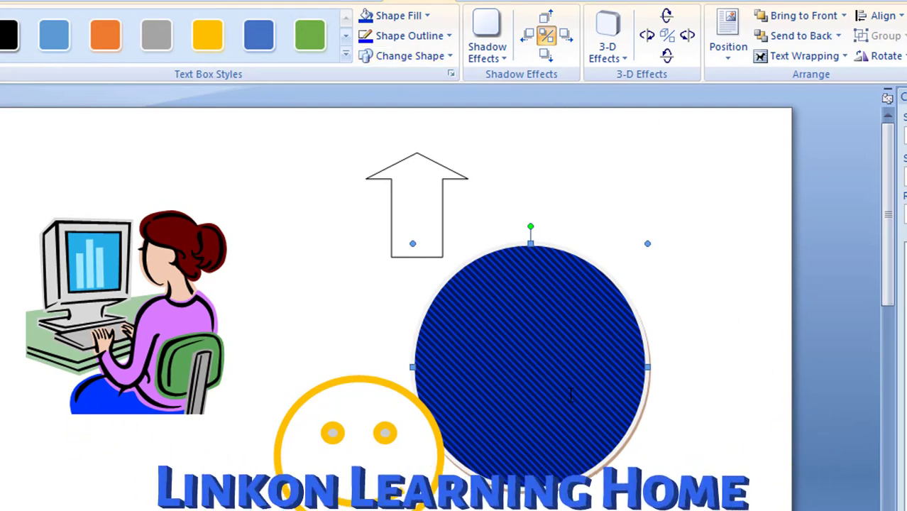
left_click(447, 36)
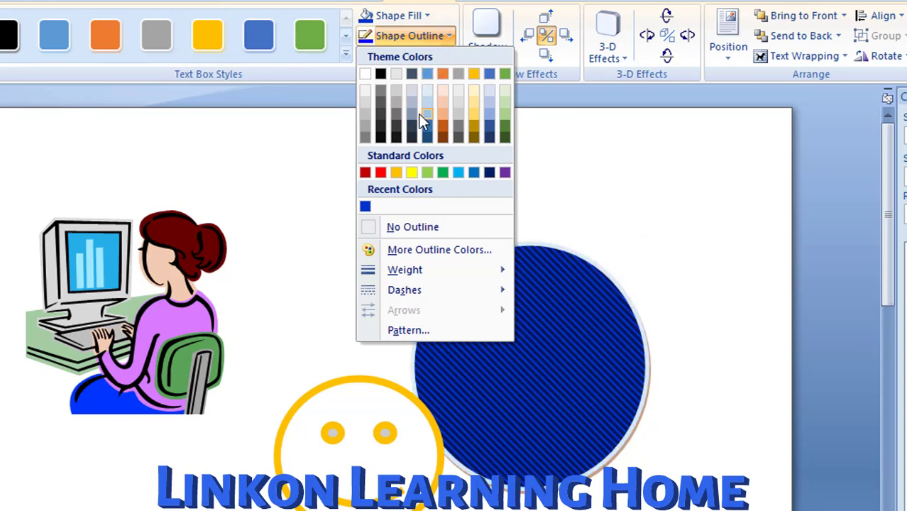
left_click(381, 173)
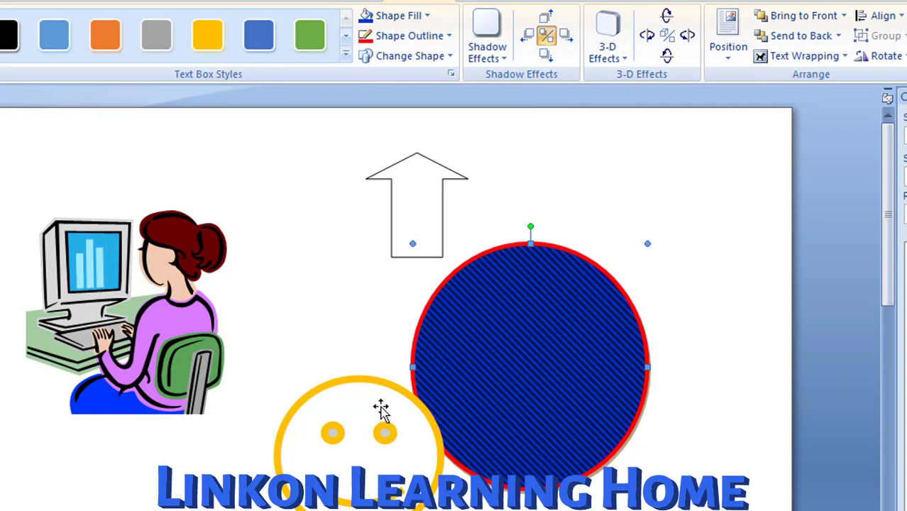
Step: Move the smiley to the left page edge and shift the circle down and slightly left
left_click_drag(382, 410, 76, 405)
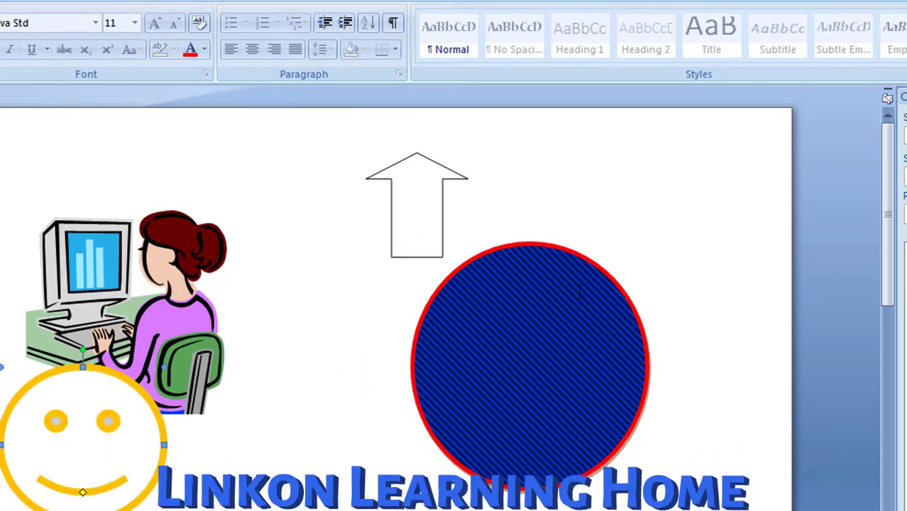
left_click(547, 283)
left_click_drag(551, 257, 536, 357)
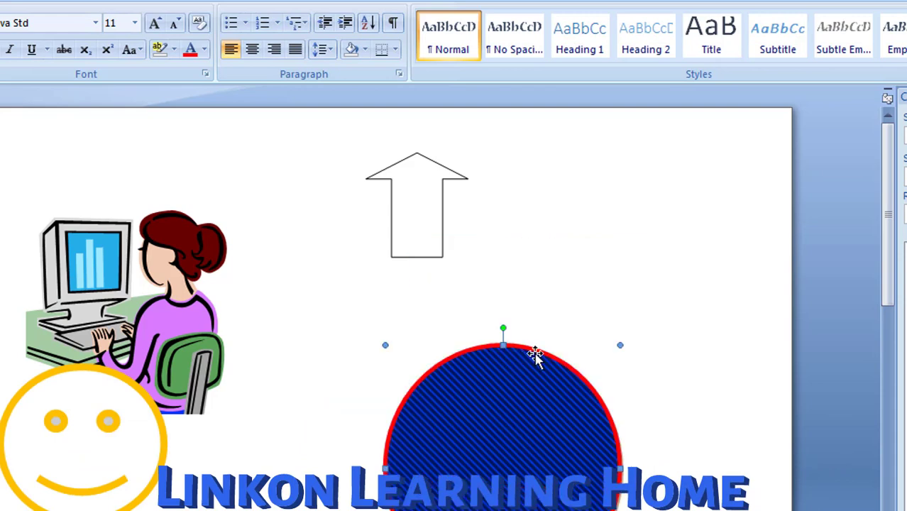
scroll(537, 426, "down", 5)
scroll(595, 195, "up", 2)
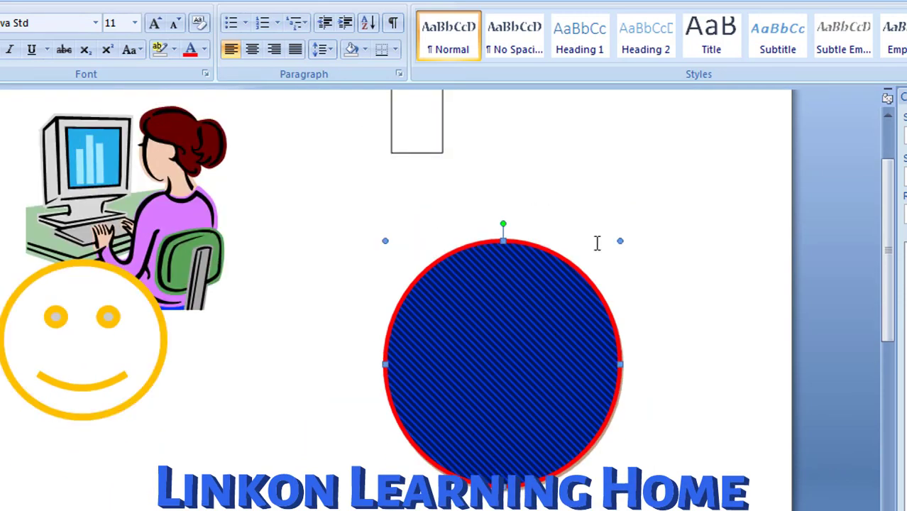
left_click(434, 2)
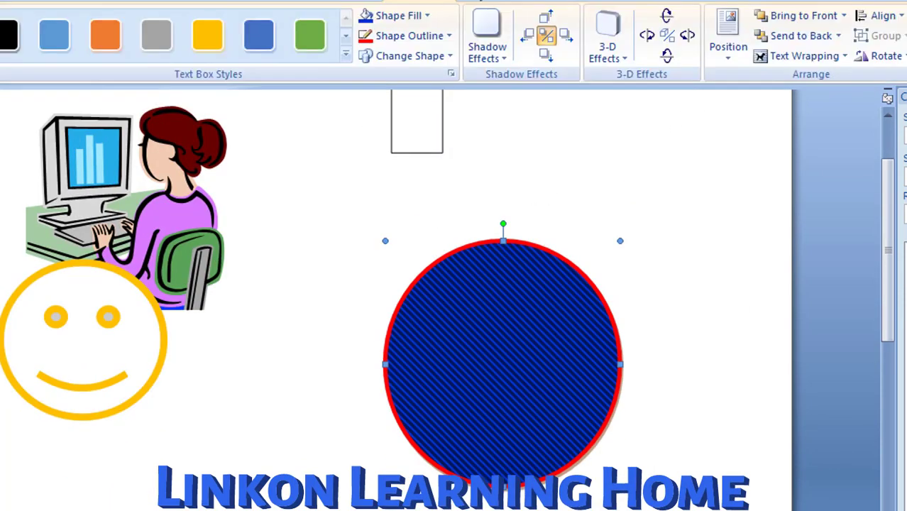
Step: Give the circle a pale cream outline picked in the Standard tab of More Outline Colors
left_click(450, 35)
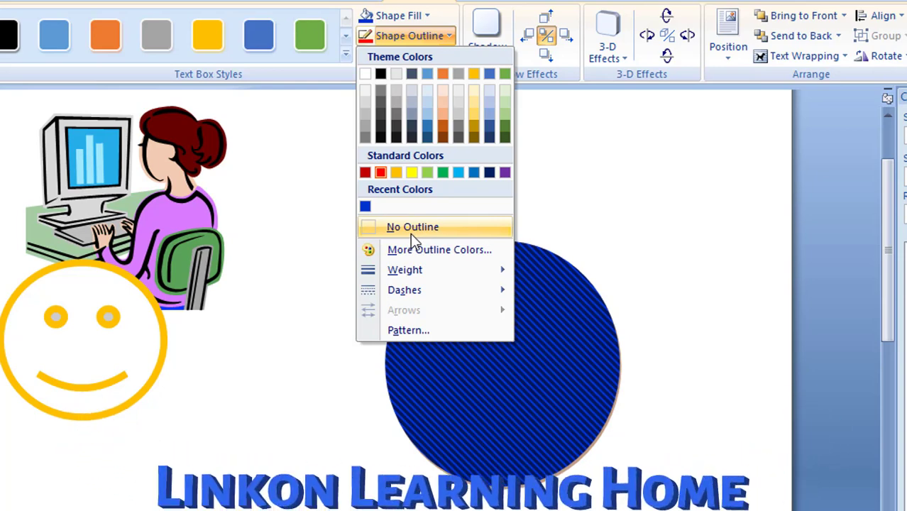
left_click(446, 251)
left_click(811, 164)
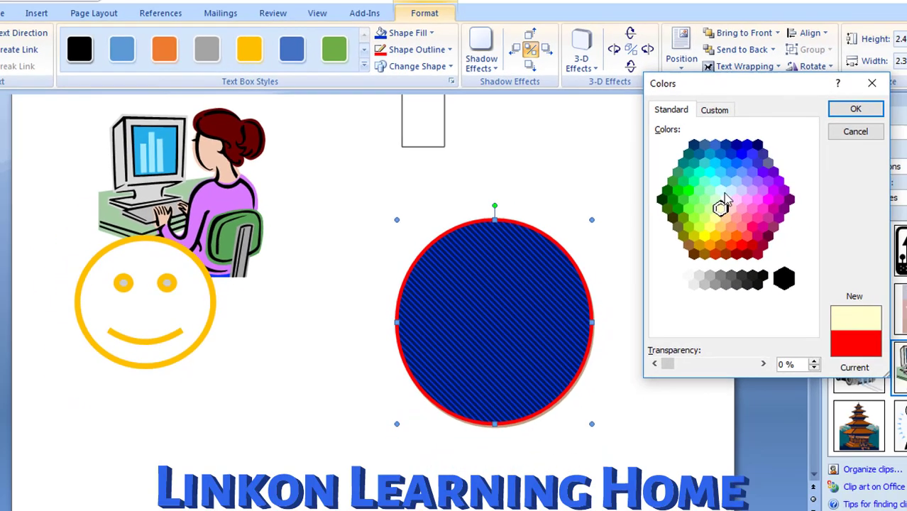
left_click(774, 224)
key("Return")
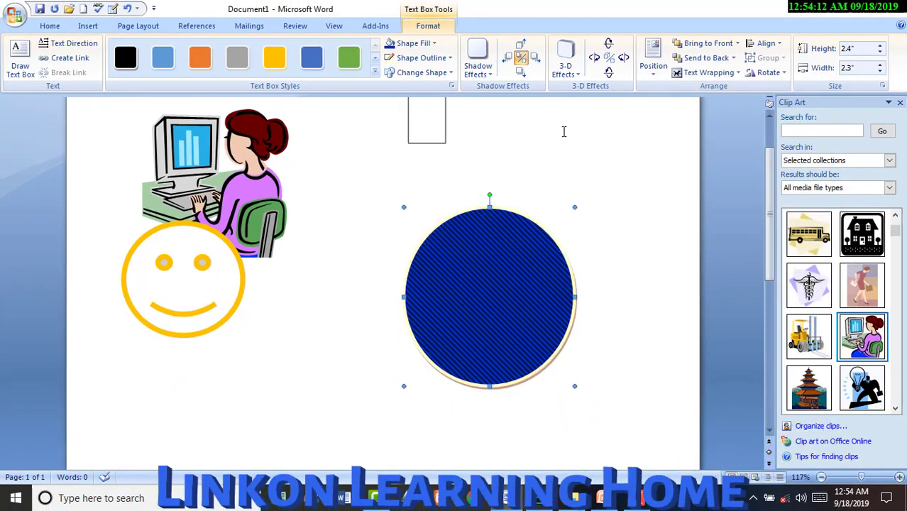
left_click(450, 58)
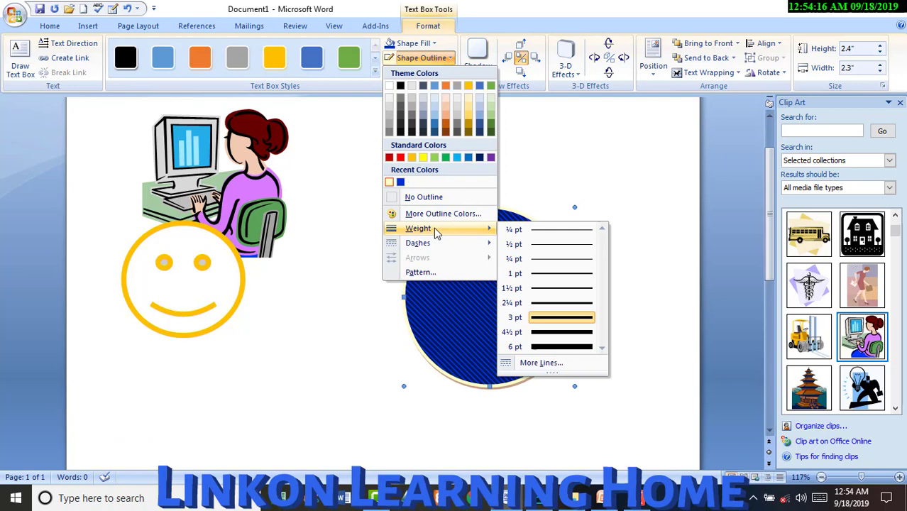
Step: Set the circle's outline colour back to red
left_click(400, 158)
left_click(450, 60)
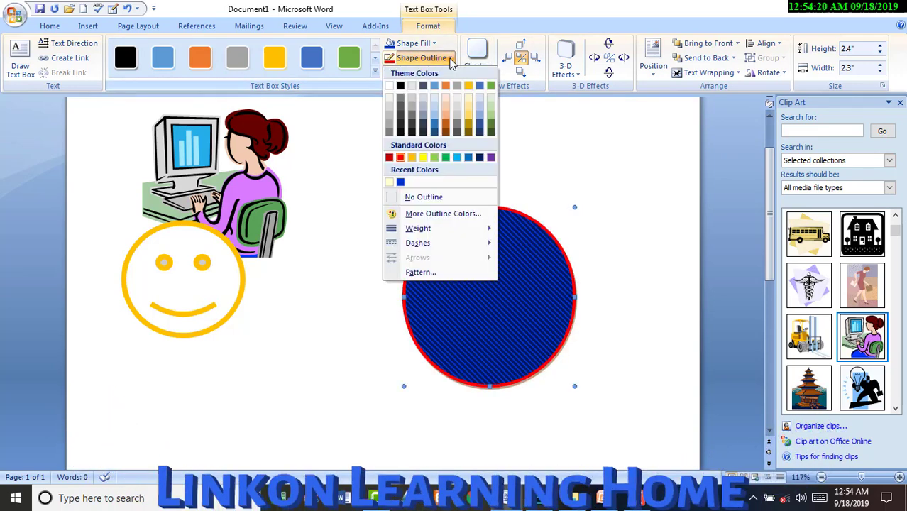
mouse_move(418, 228)
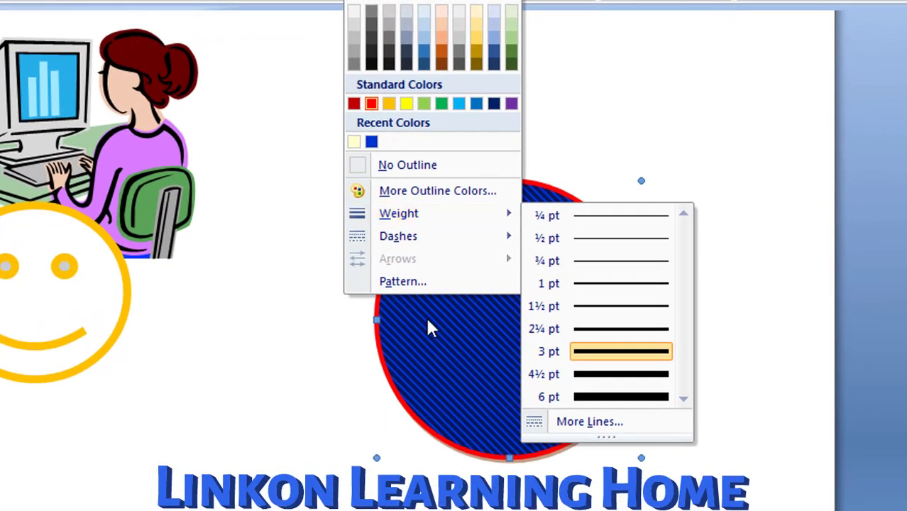
left_click(426, 320)
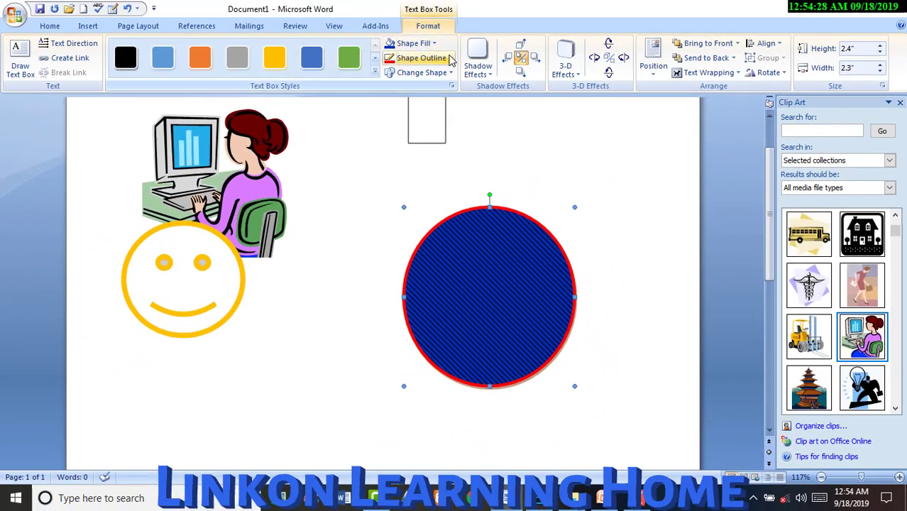
Step: Set the red outline weight to 6 pt, after first trying 1½ pt
left_click(451, 58)
mouse_move(401, 214)
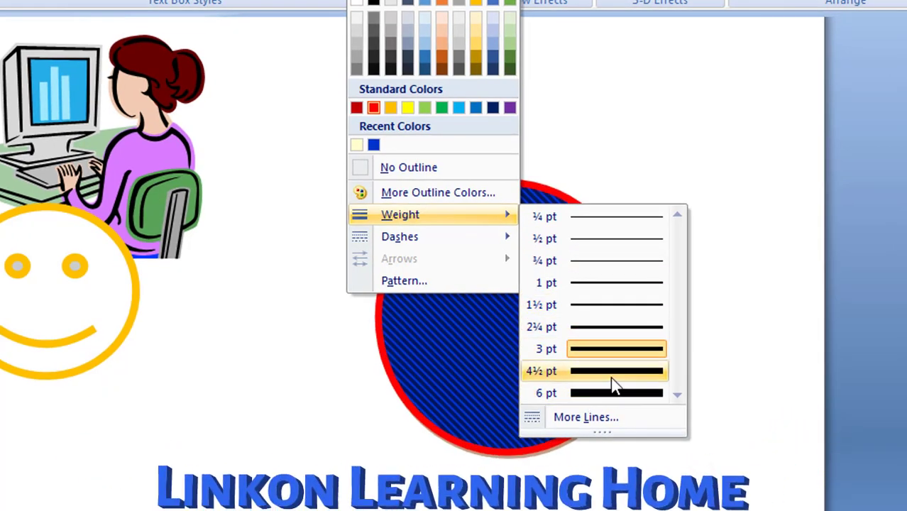
left_click(609, 313)
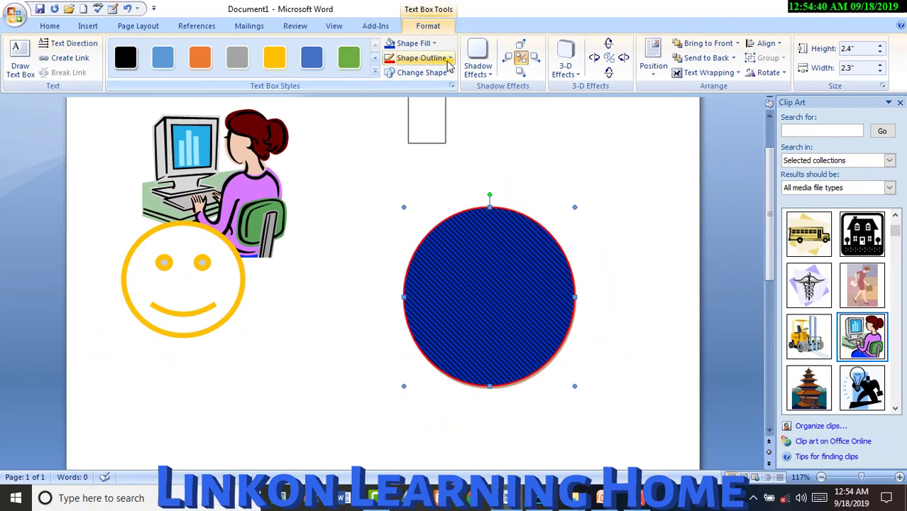
left_click(449, 59)
mouse_move(419, 228)
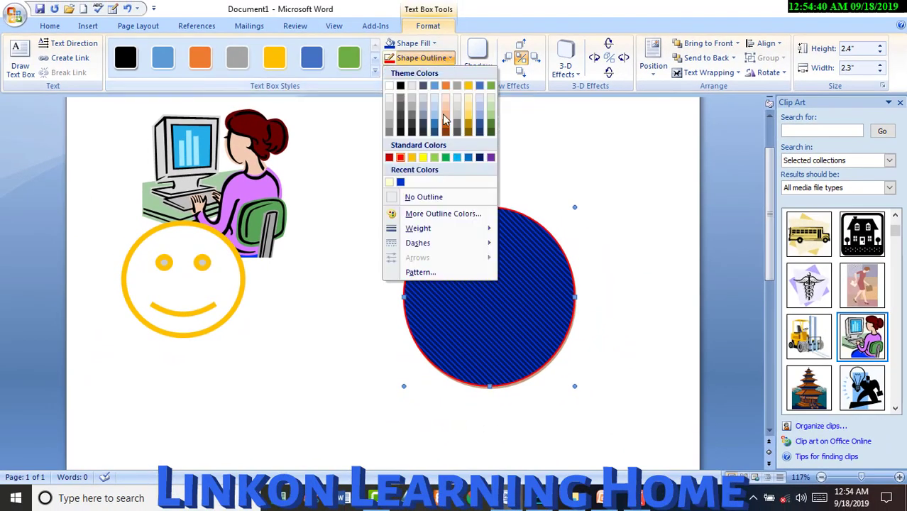
left_click(571, 347)
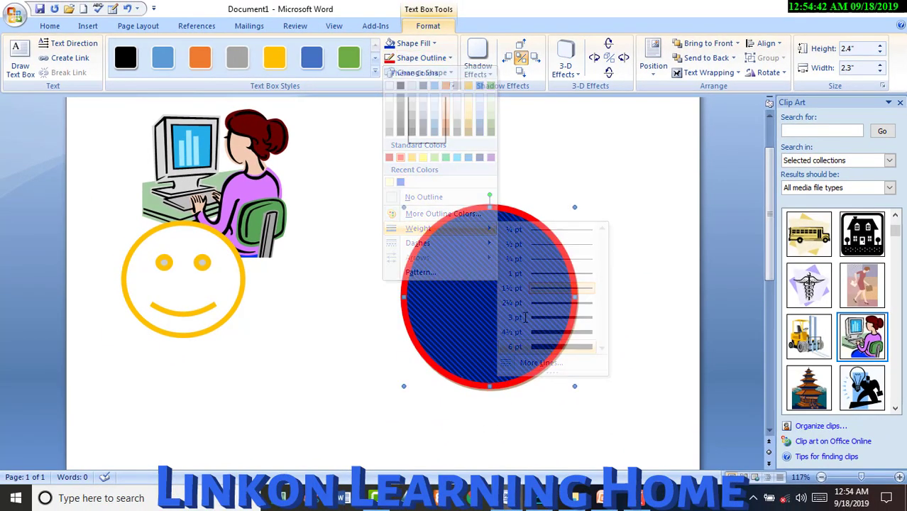
Step: Change the thick red outline's dash style to Square Dot
left_click(452, 60)
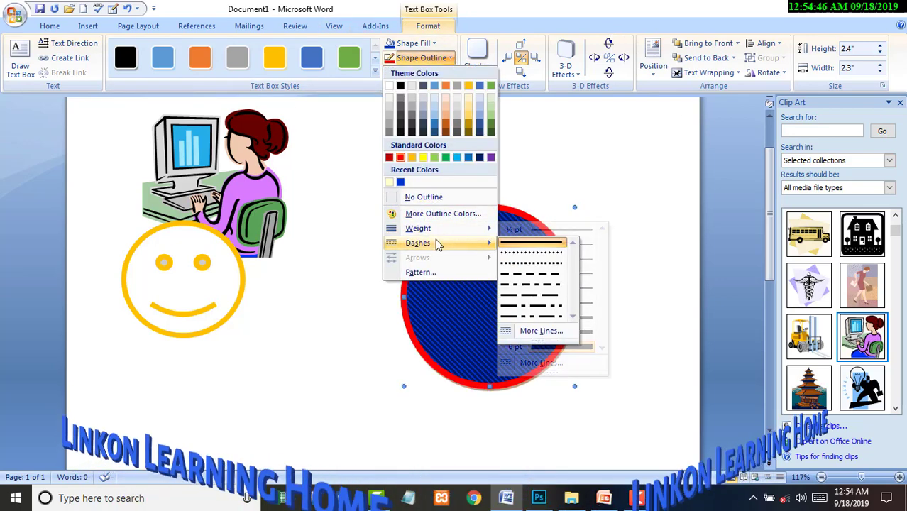
mouse_move(418, 242)
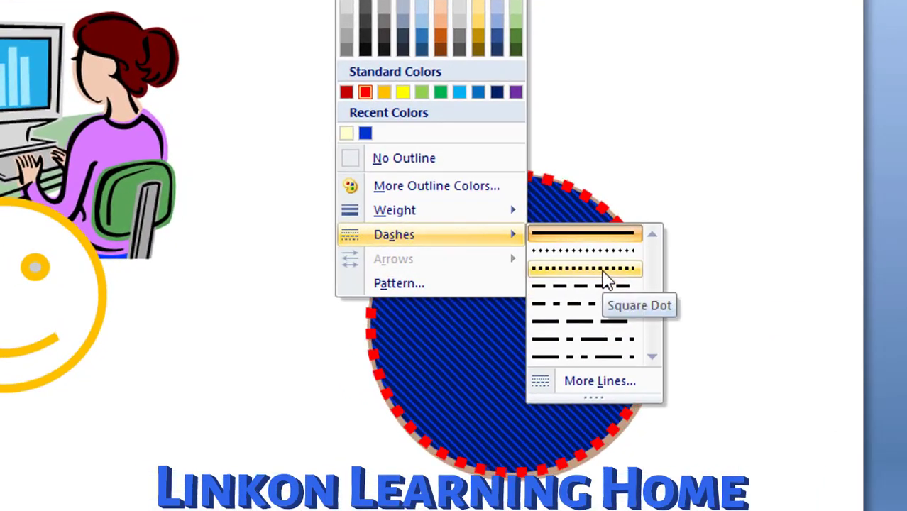
left_click(602, 269)
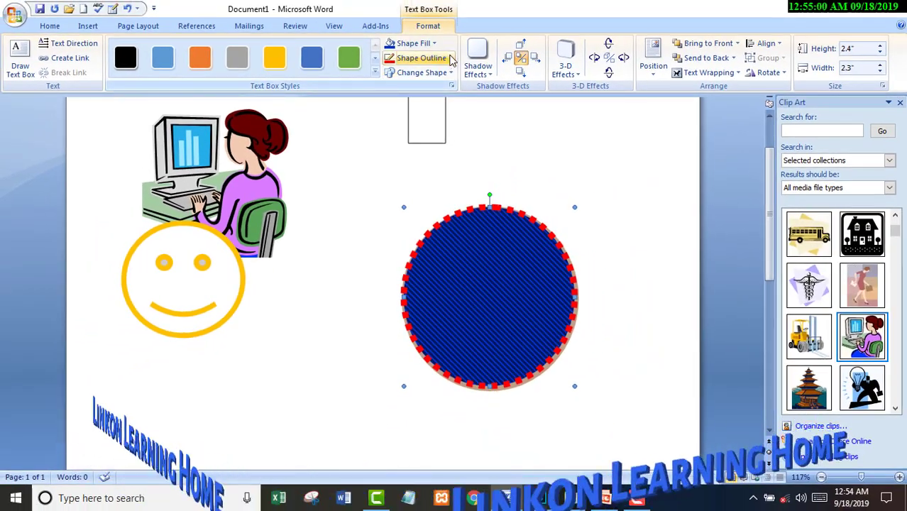
left_click(452, 58)
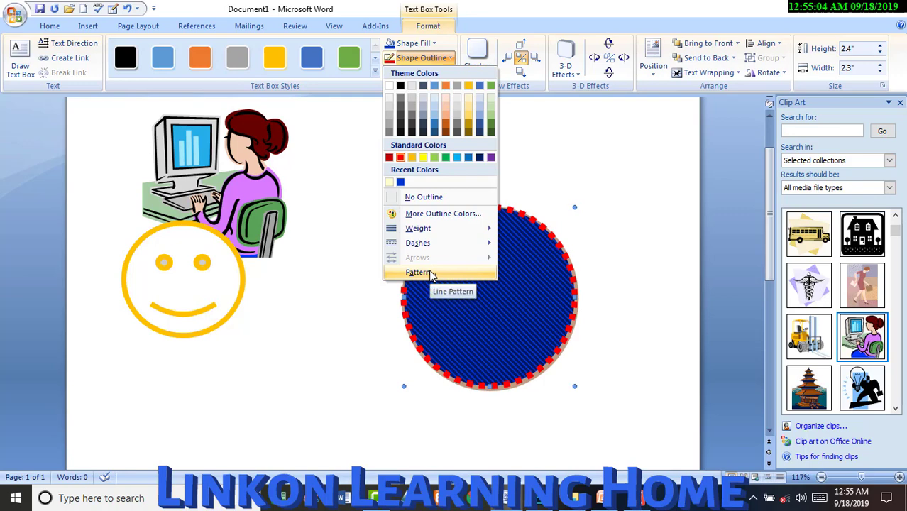
Step: Apply the Small grid pattern to the circle's red outline in Patterned Lines
left_click(426, 272)
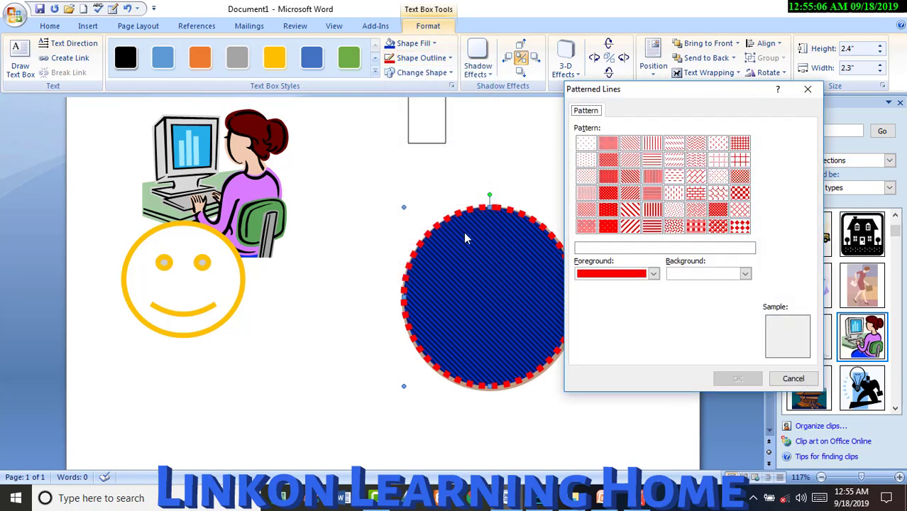
left_click(746, 206)
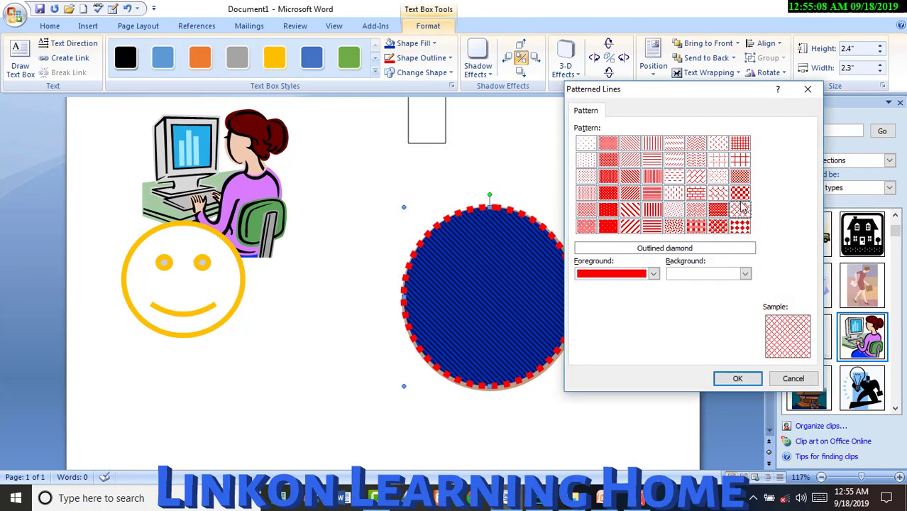
left_click(742, 191)
left_click(741, 177)
left_click(740, 160)
left_click(740, 144)
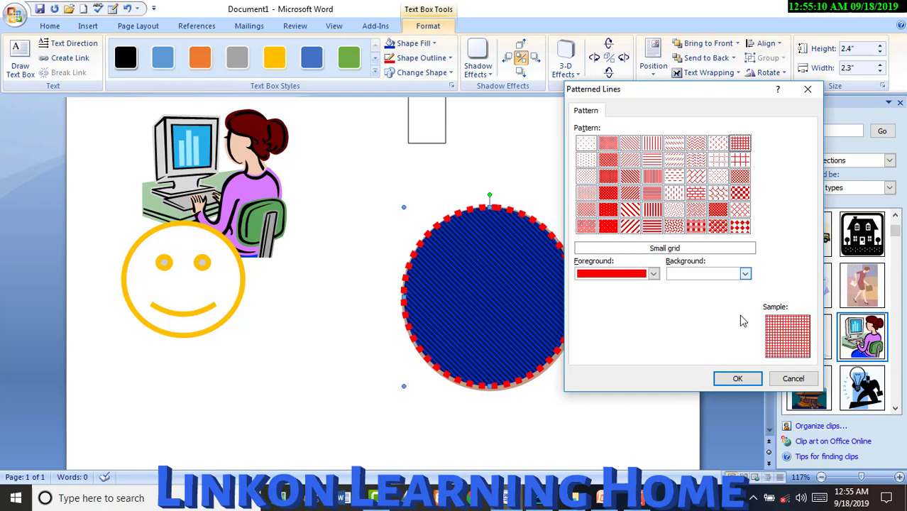
left_click(738, 380)
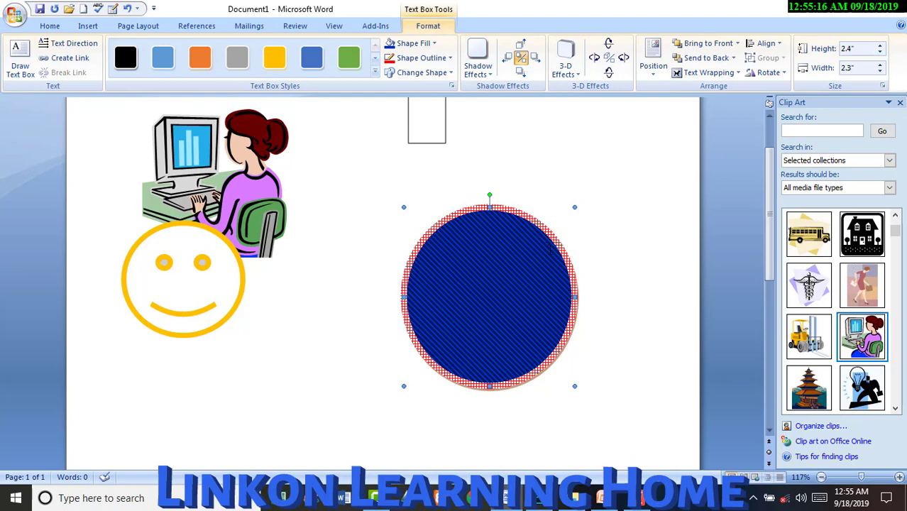
Step: Nudge the patterned circle slightly up and to the left
left_click(453, 75)
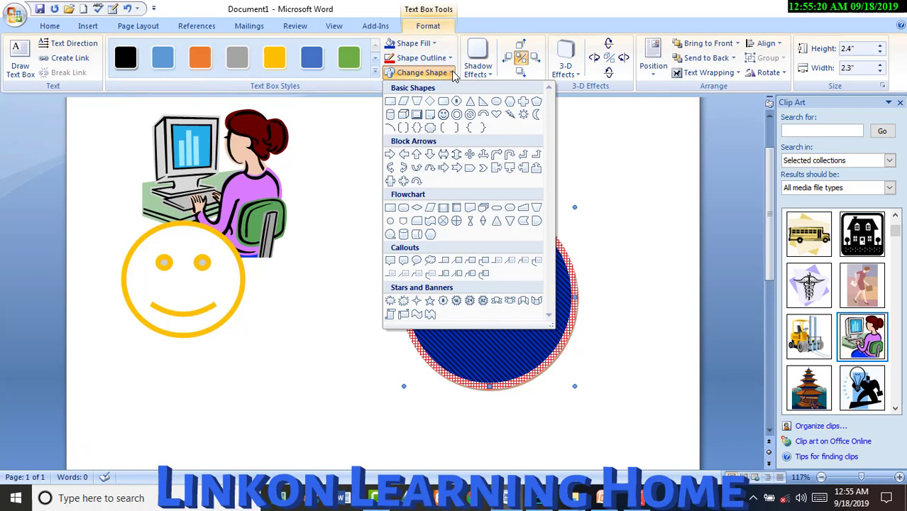
key("Escape")
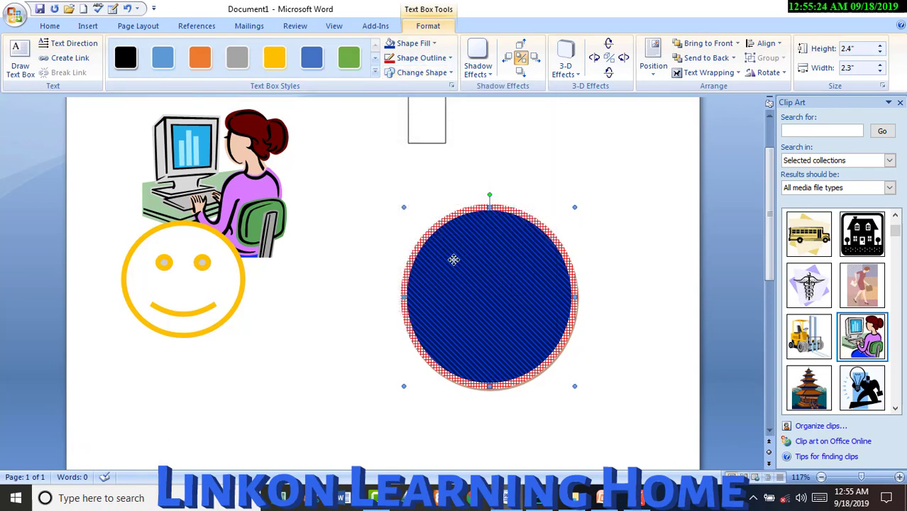
mouse_move(441, 226)
left_mouse_down()
mouse_move(456, 194)
mouse_move(530, 248)
left_mouse_up()
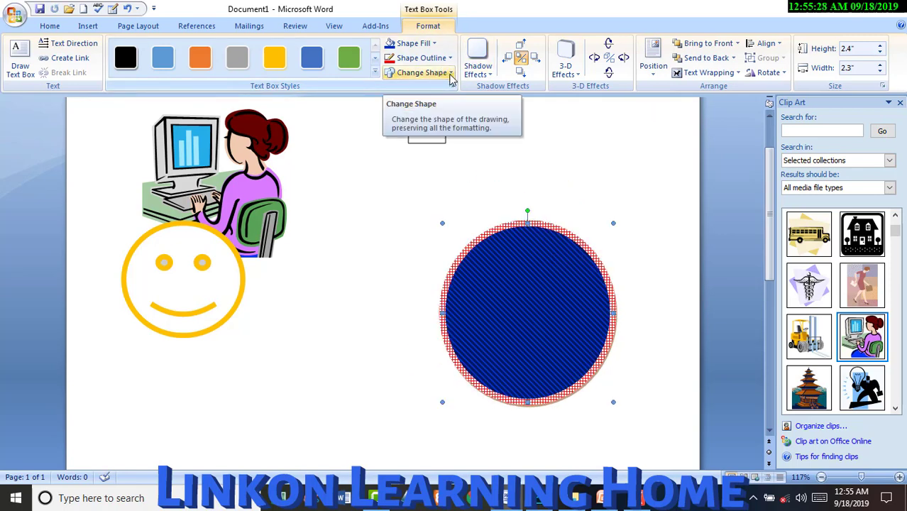
Step: Change the circle into a Smiley Face from Basic Shapes, after briefly trying a folded-corner square
left_click(451, 73)
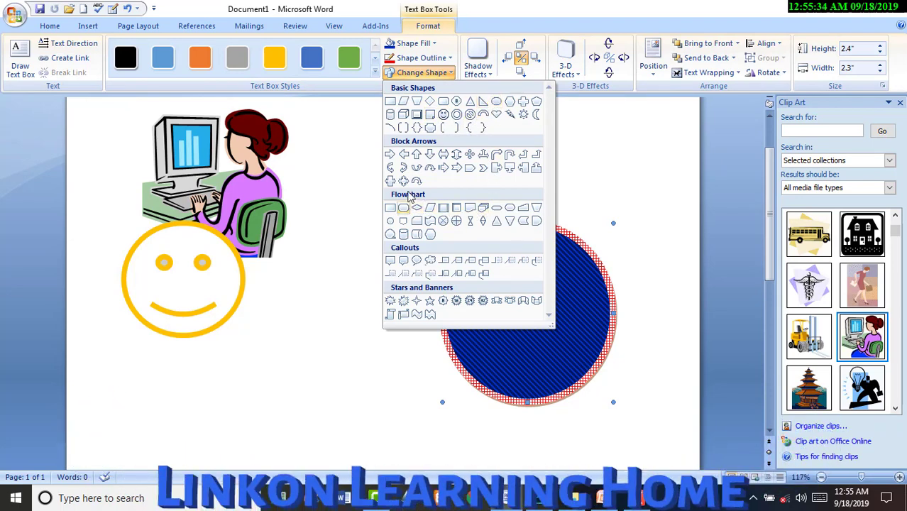
left_click(443, 116)
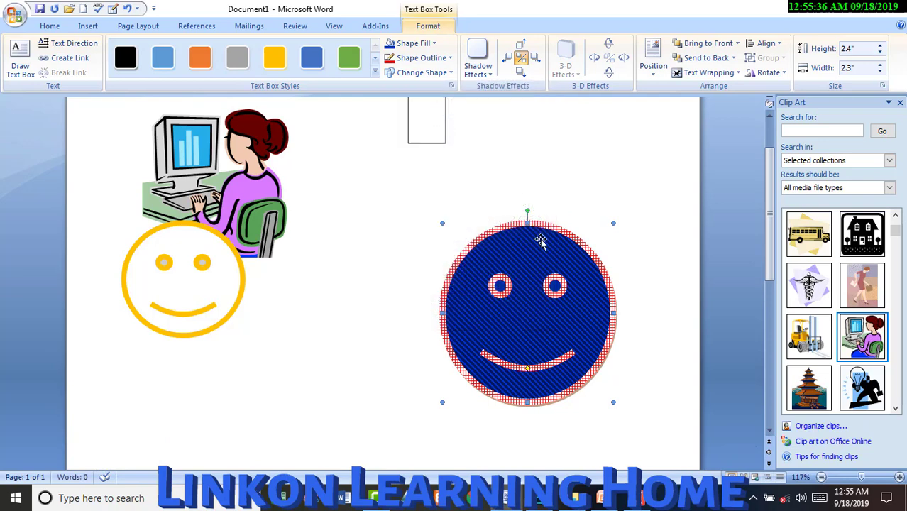
left_click(452, 74)
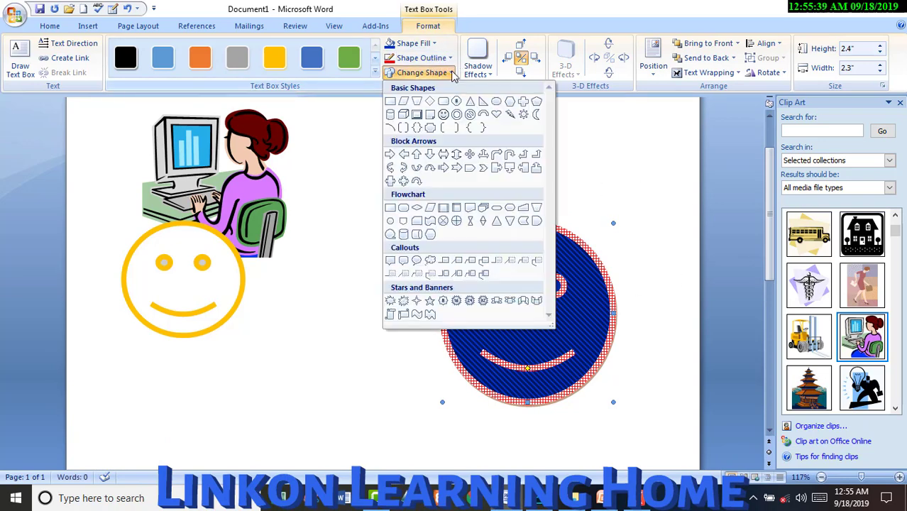
left_click(432, 117)
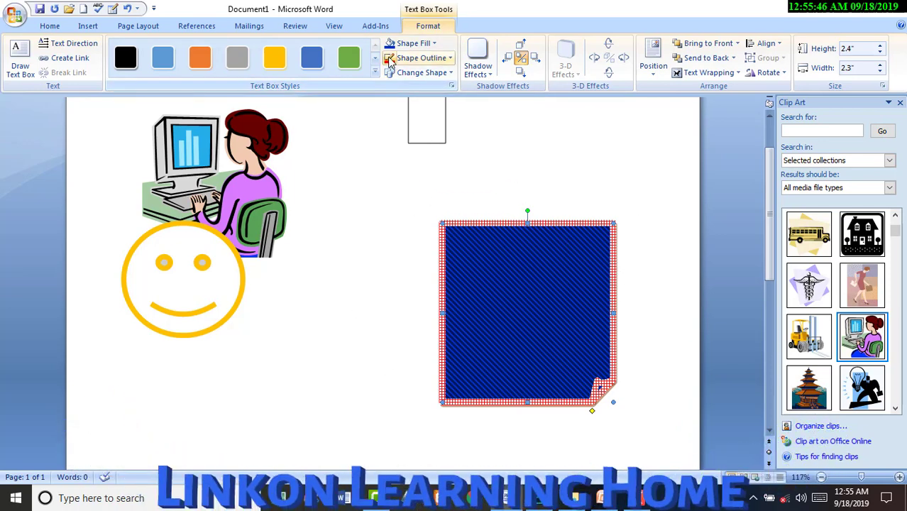
left_click(447, 60)
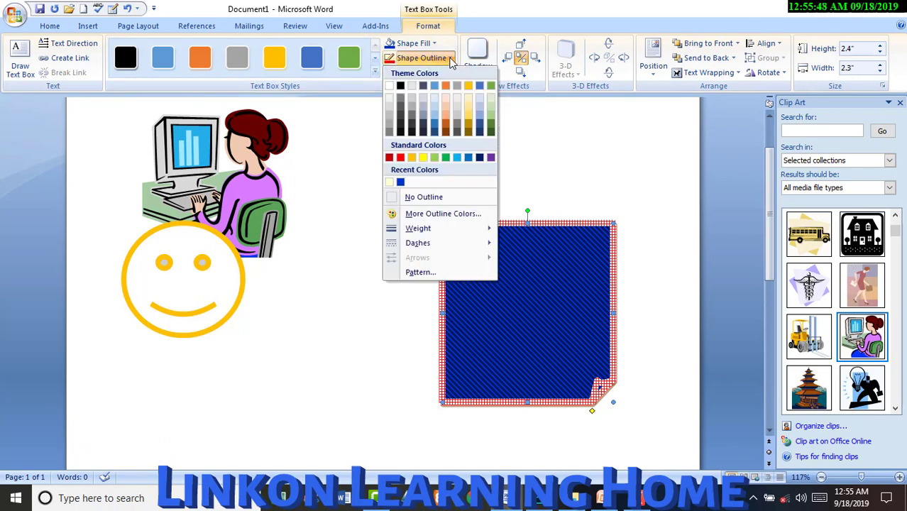
left_click(450, 62)
left_click(424, 72)
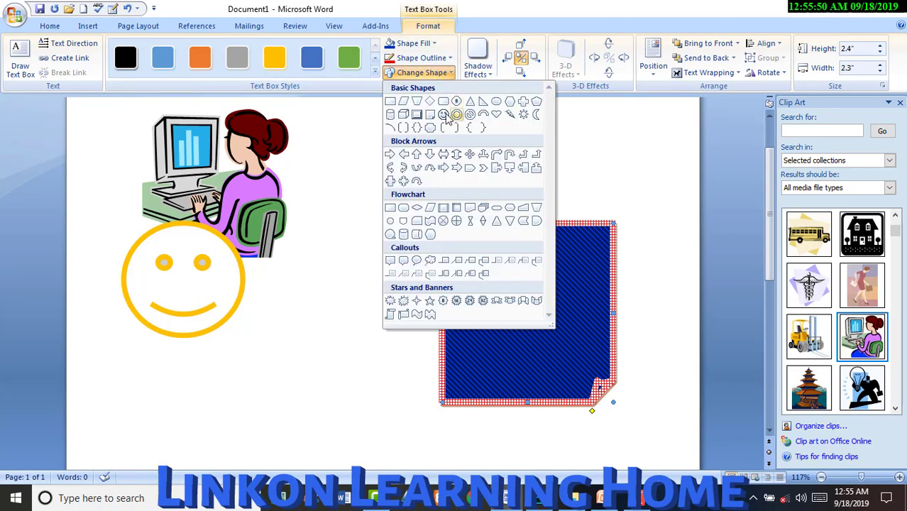
left_click(447, 115)
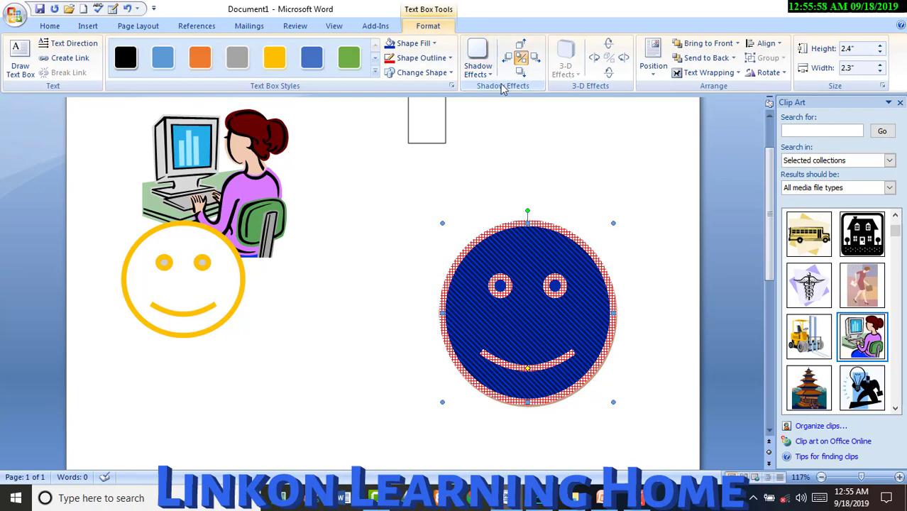
Step: Place the blue smiley beside the yellow one and apply the first Perspective Shadow style
left_click(479, 67)
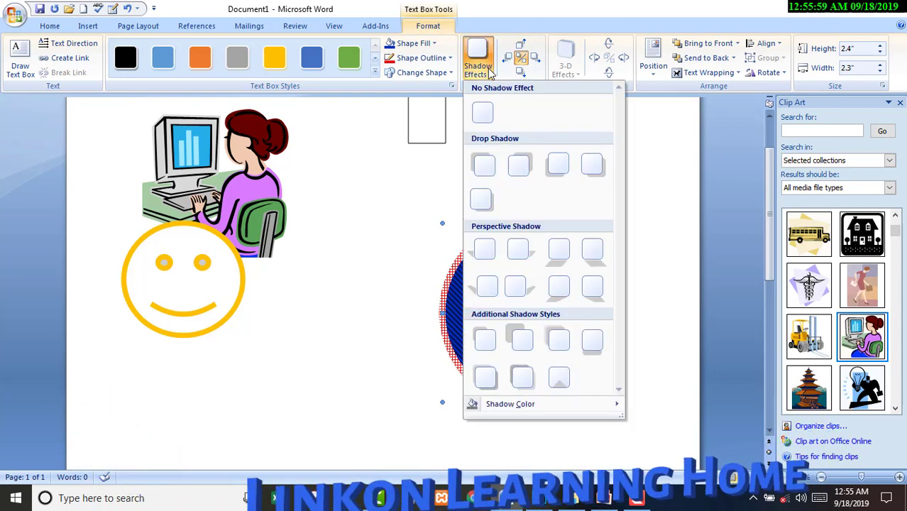
left_click(496, 103)
left_click_drag(512, 225, 333, 286)
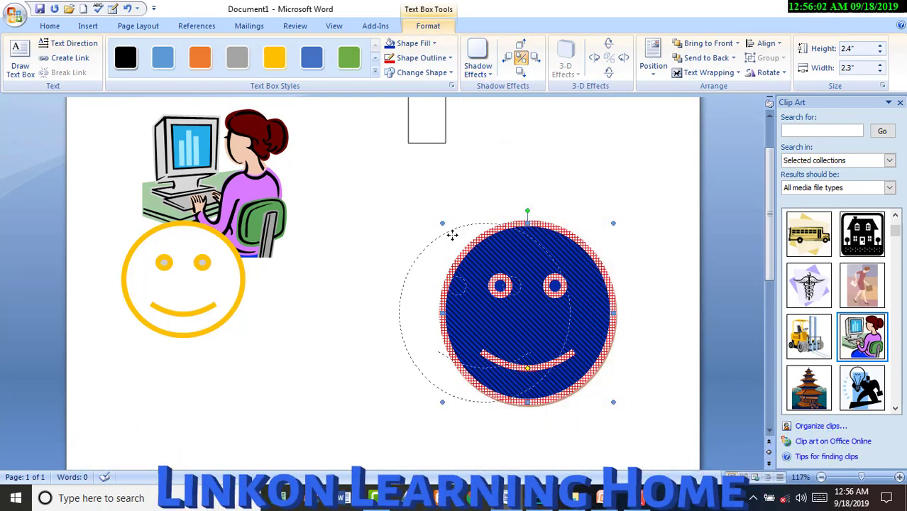
left_click(488, 75)
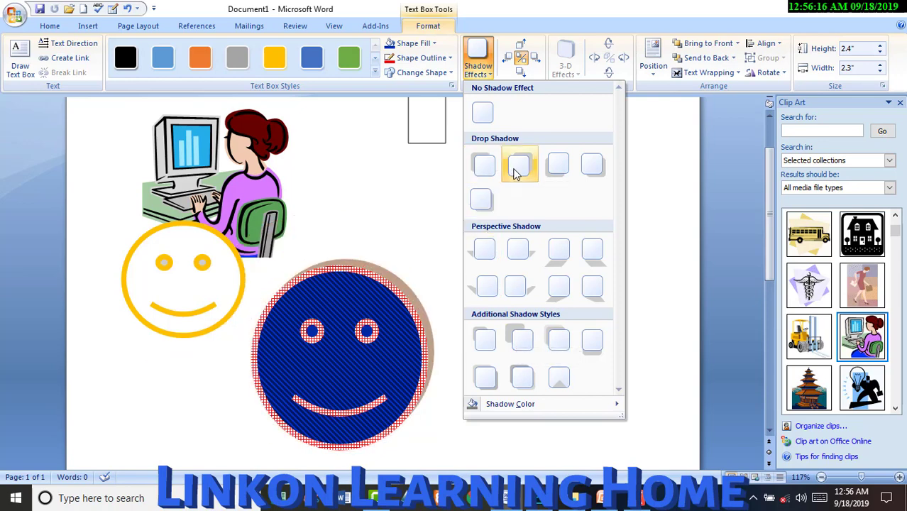
left_click(495, 253)
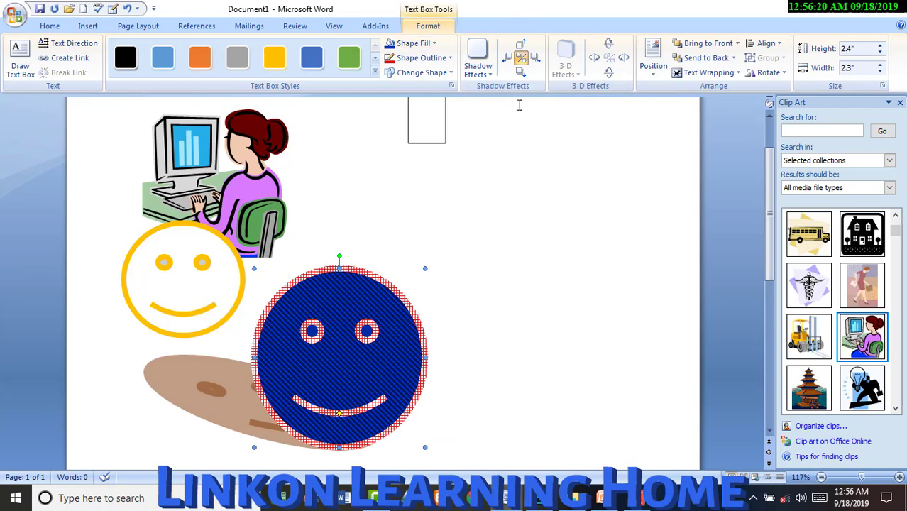
Step: Nudge the smiley's shadow up three times, right twice, then back left
left_click(477, 64)
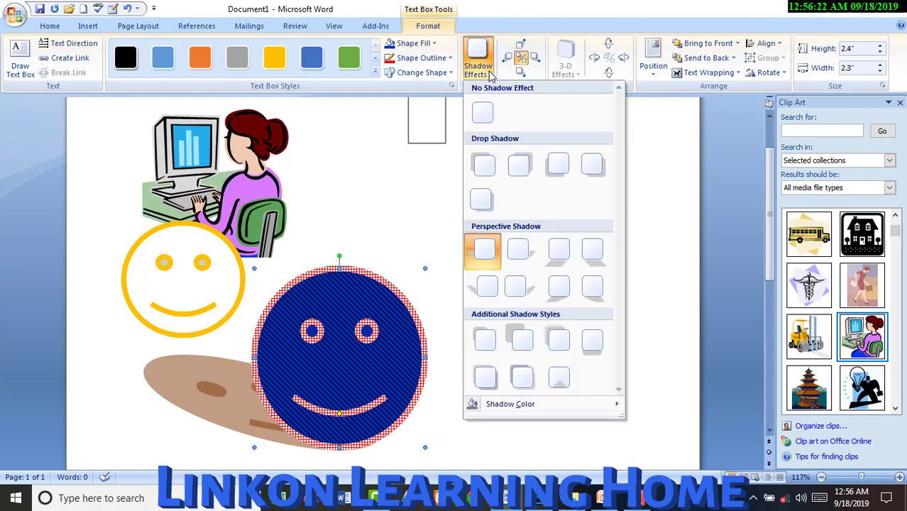
left_click(490, 74)
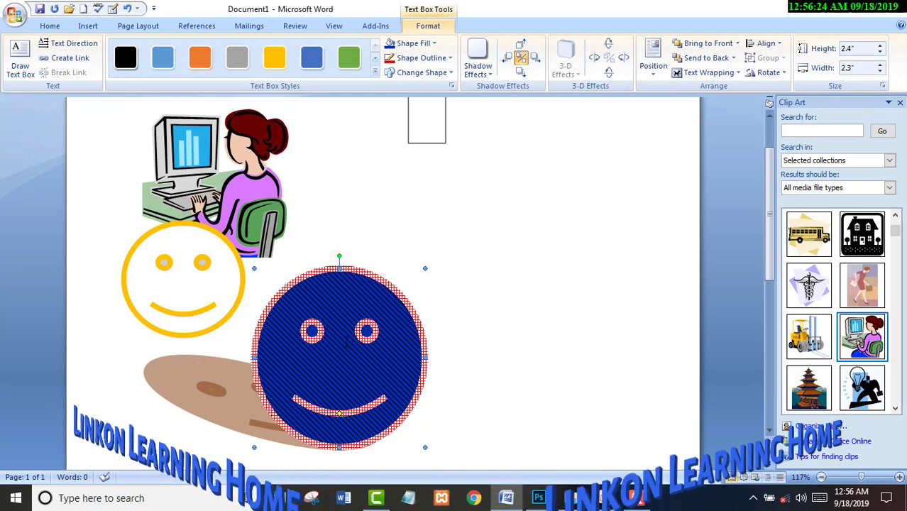
left_click(522, 46)
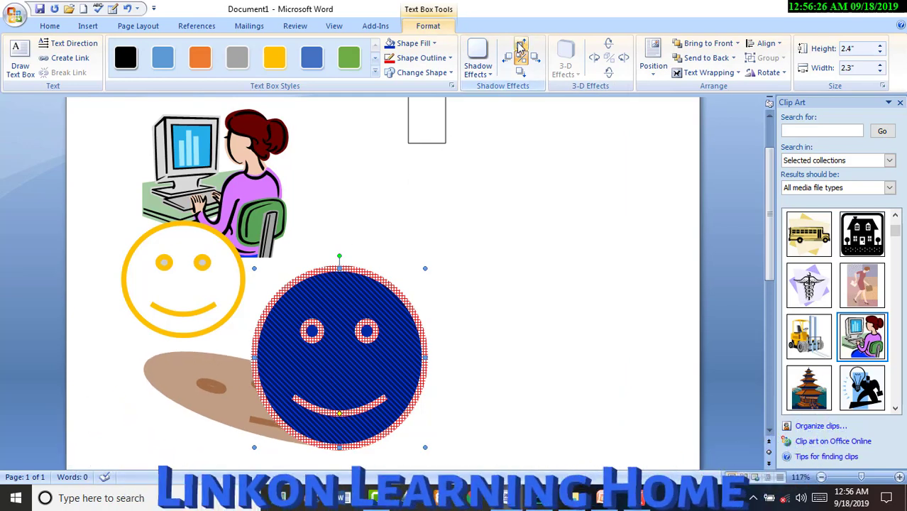
left_click(521, 46)
left_click(521, 47)
left_click(536, 58)
left_click(536, 58)
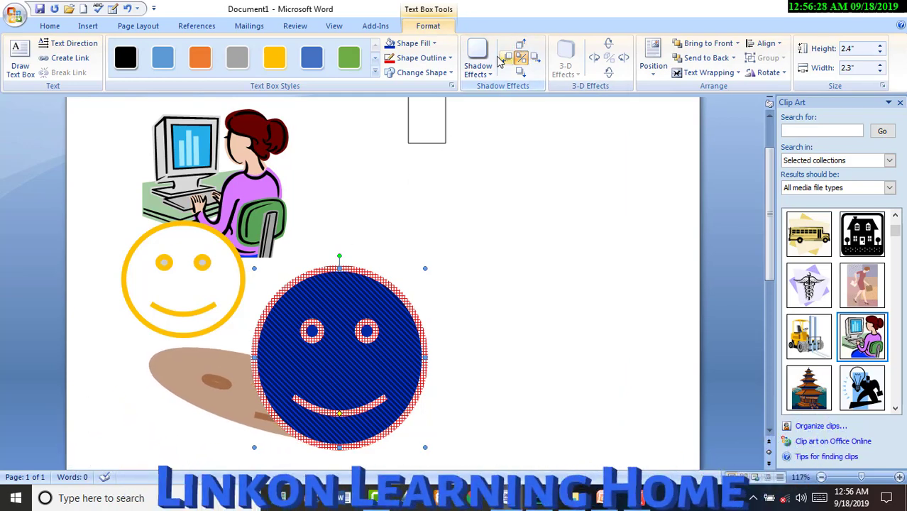
left_click(507, 58)
left_click(507, 59)
left_click(521, 73)
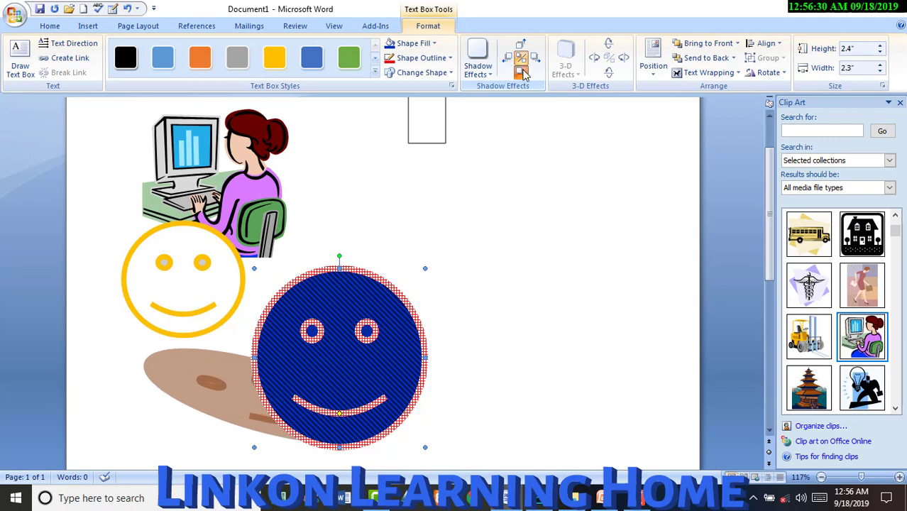
Step: Nudge the shadow down and further right, then move the smiley right and slightly up
left_click(521, 73)
left_click(521, 74)
left_click(521, 73)
left_click(536, 58)
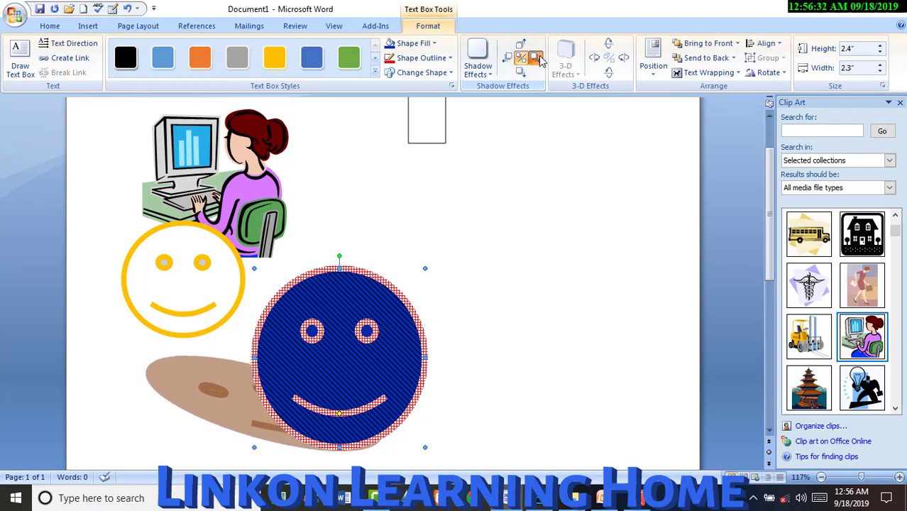
left_click(536, 58)
left_click(536, 58)
left_click(536, 59)
left_click(536, 59)
left_click(536, 58)
left_click(537, 58)
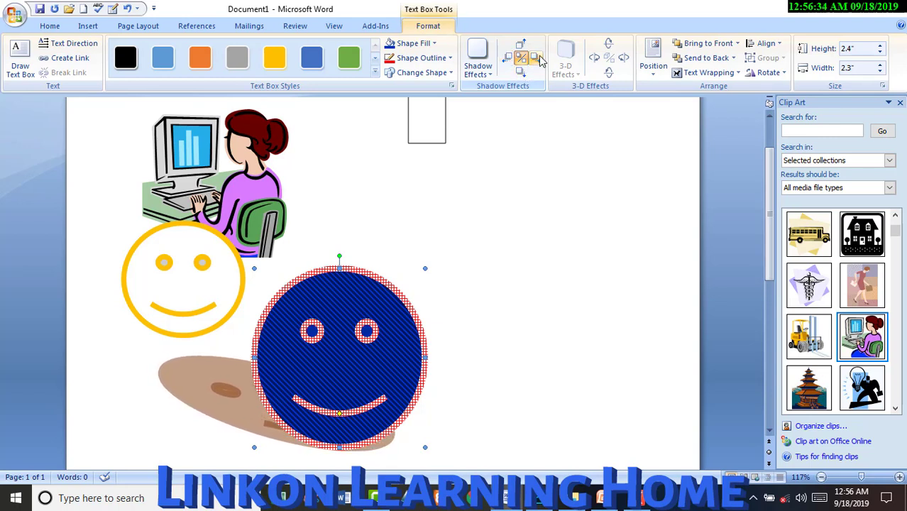
left_click(536, 58)
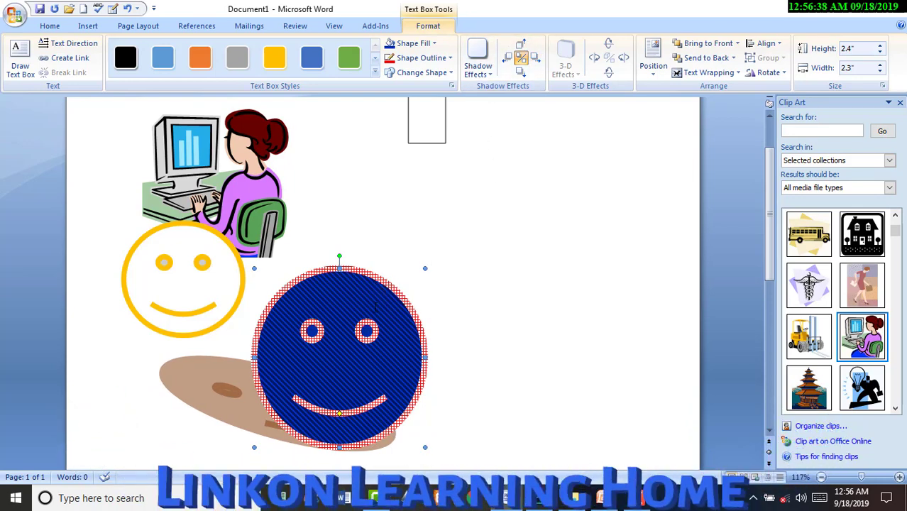
left_click_drag(348, 280, 410, 266)
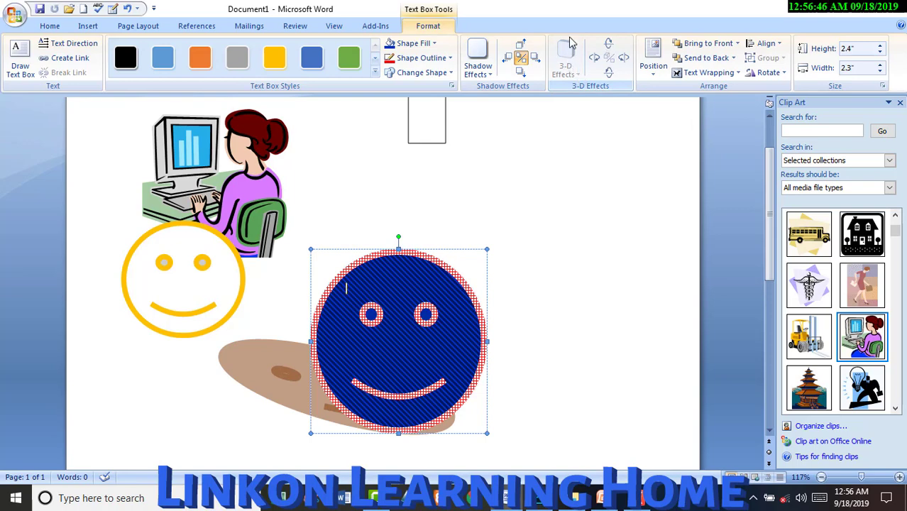
Step: Draw an oval near the top left of the blank page and apply the solid green shape style
left_click(569, 361)
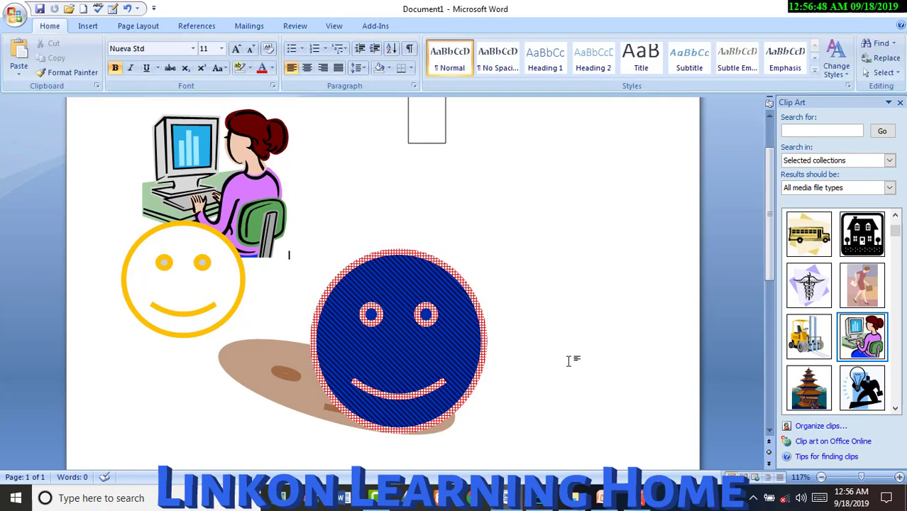
left_click(451, 271)
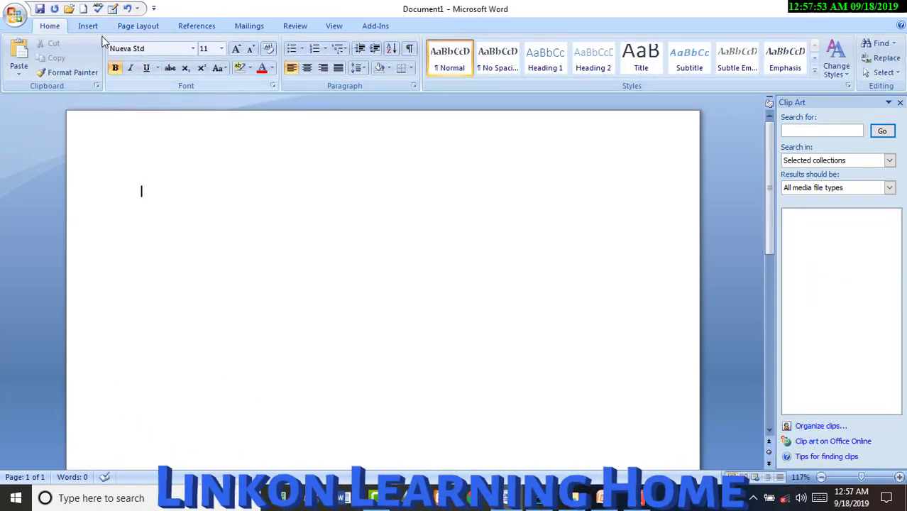
left_click(89, 27)
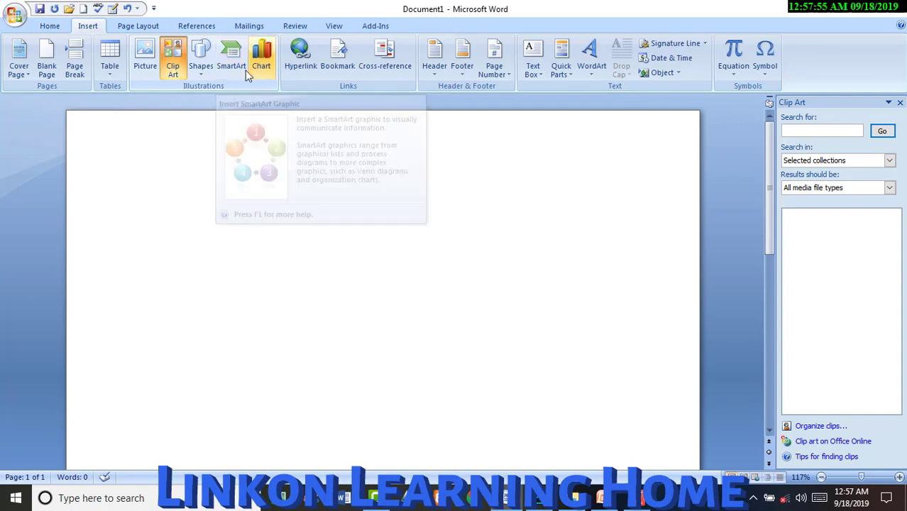
left_click(203, 69)
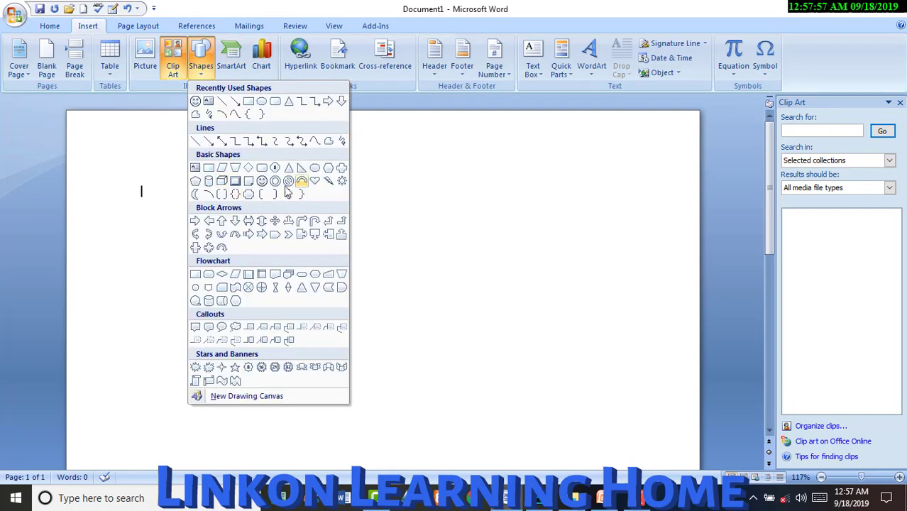
left_click(262, 101)
left_click_drag(197, 162, 345, 342)
left_click(364, 68)
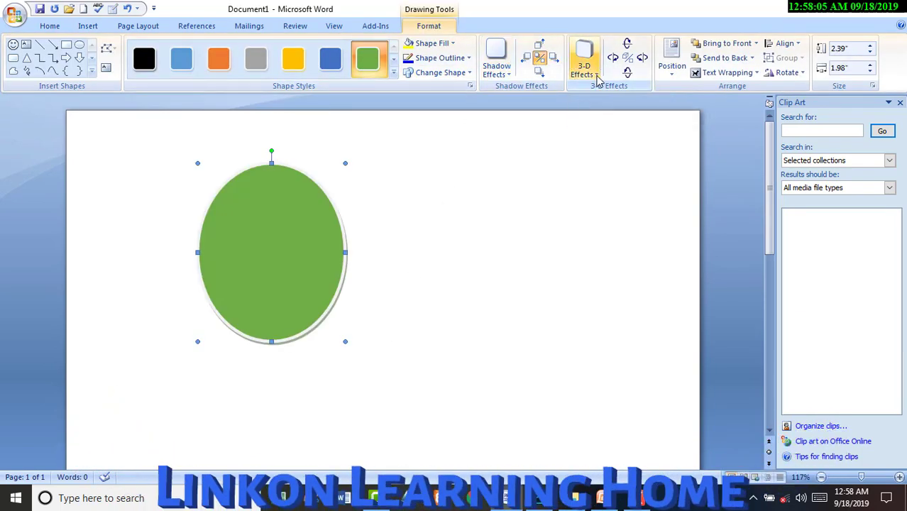
left_click(598, 75)
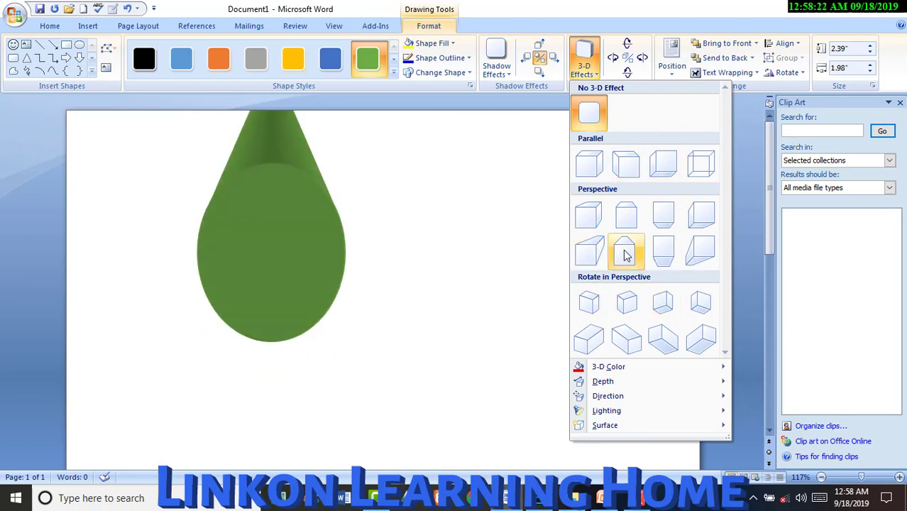
Step: Give the oval a Perspective 3-D extrusion and move it lower on the page
left_click(588, 254)
left_click_drag(338, 201, 335, 306)
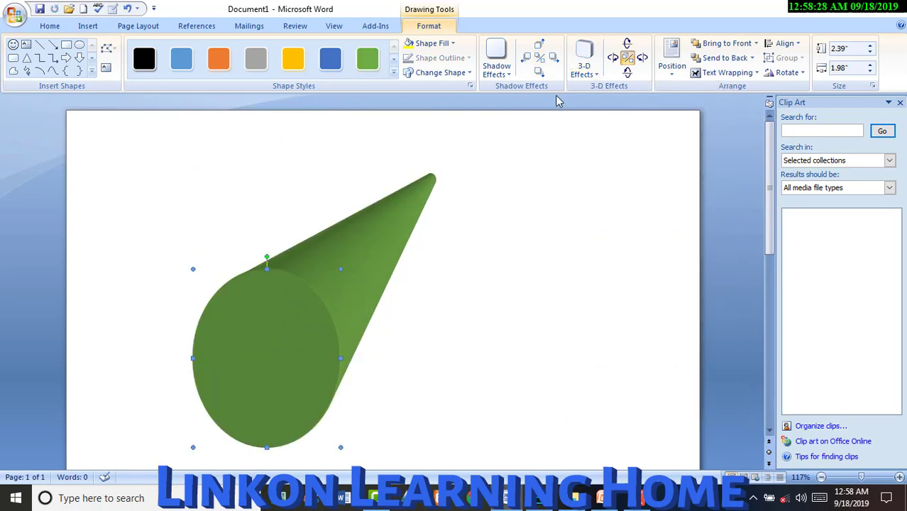
left_click(628, 46)
left_click(627, 46)
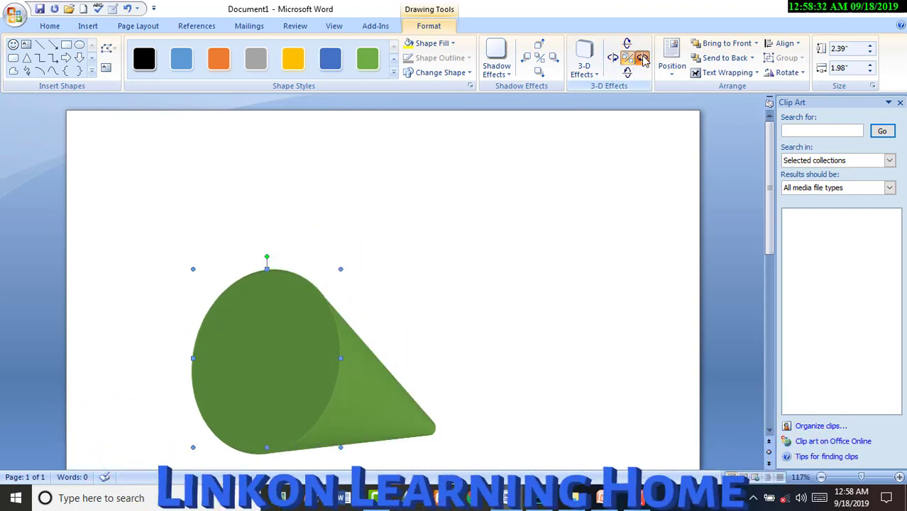
Step: Tilt the 3-D cone sideways and vertically until its tip points straight up
left_click(642, 58)
left_click(612, 58)
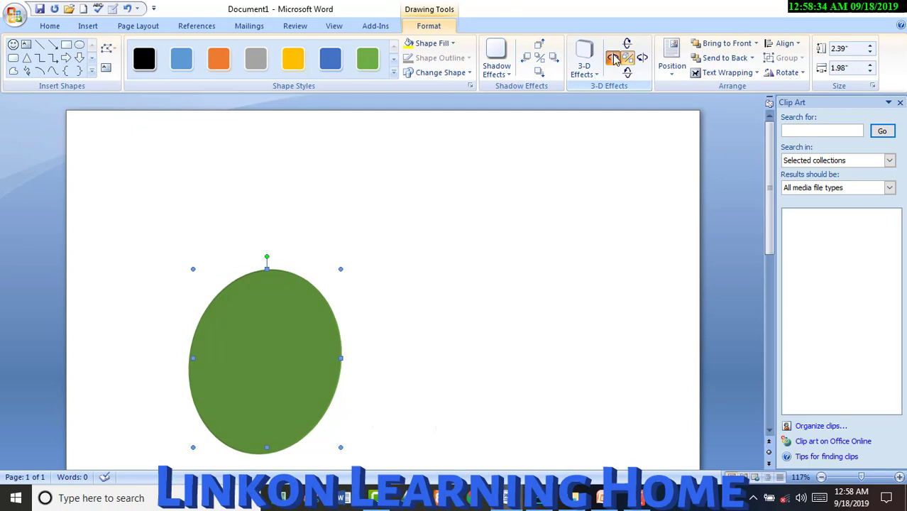
left_click(642, 58)
left_click(628, 44)
left_click(627, 45)
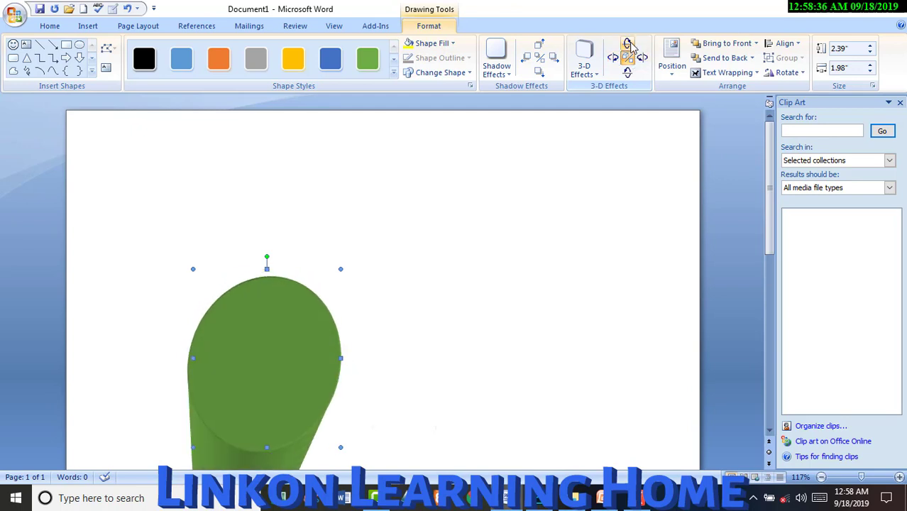
left_click(627, 72)
left_click(628, 73)
left_click(633, 74)
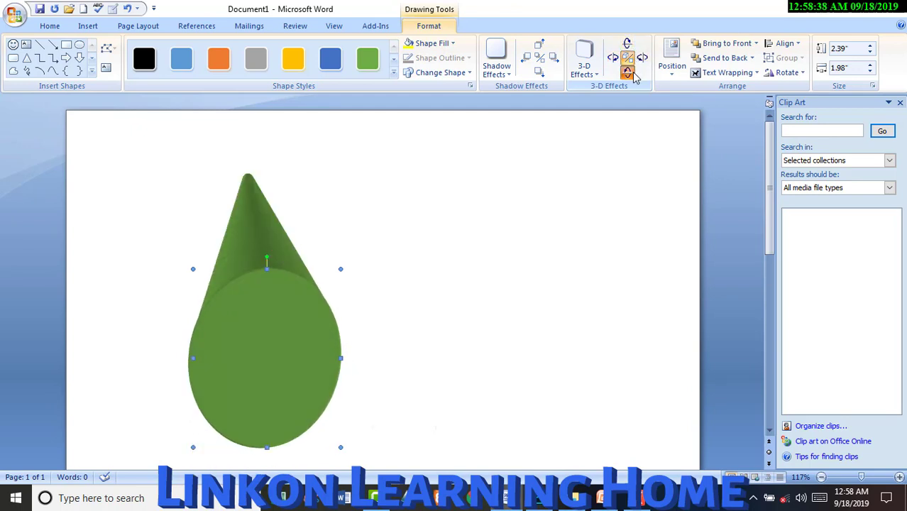
left_click(634, 74)
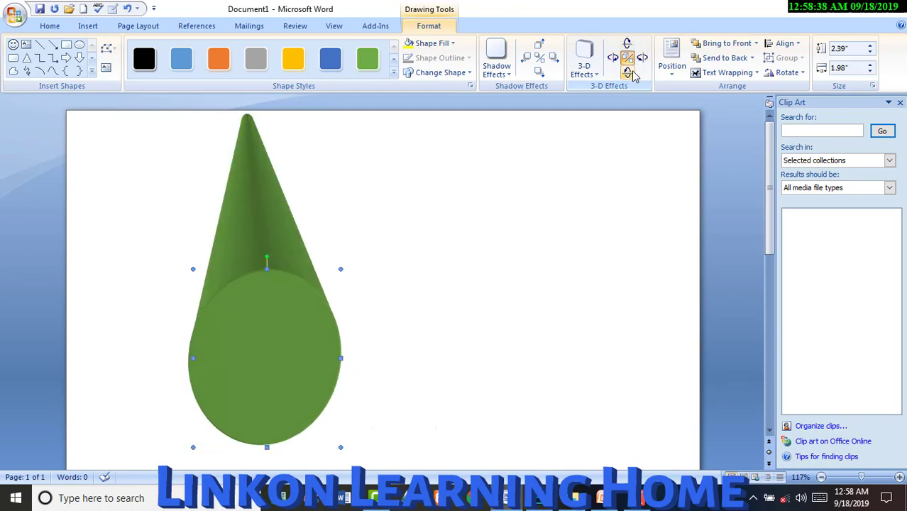
left_click(596, 74)
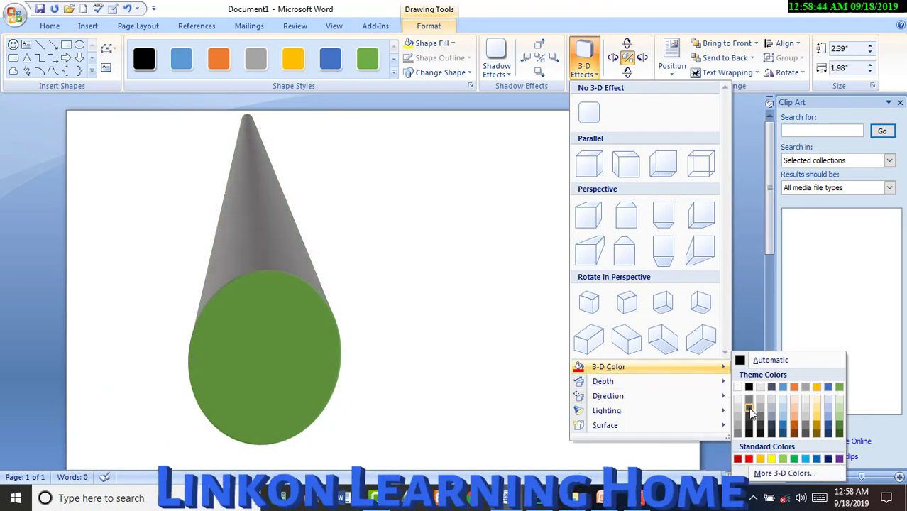
mouse_move(608, 366)
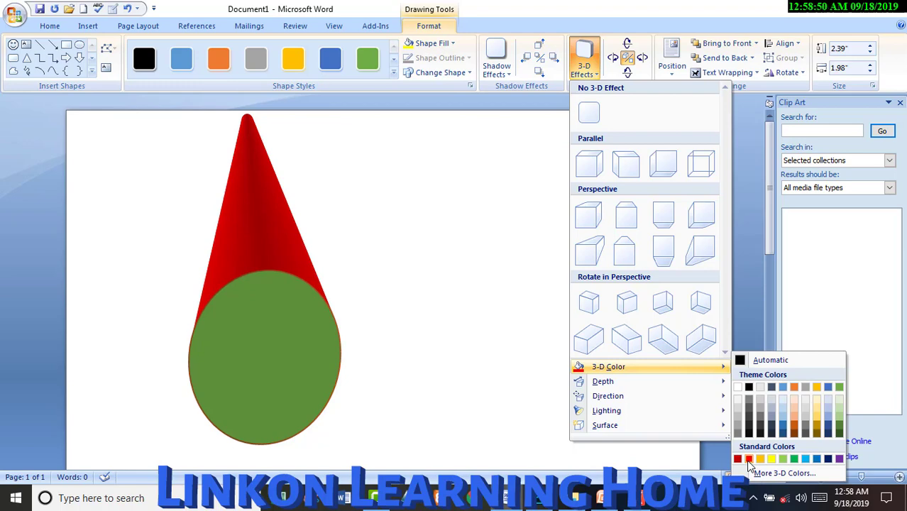
Step: Set the cone's 3-D color to red, apply a lighting direction, and shift it slightly
left_click(749, 459)
left_click(584, 60)
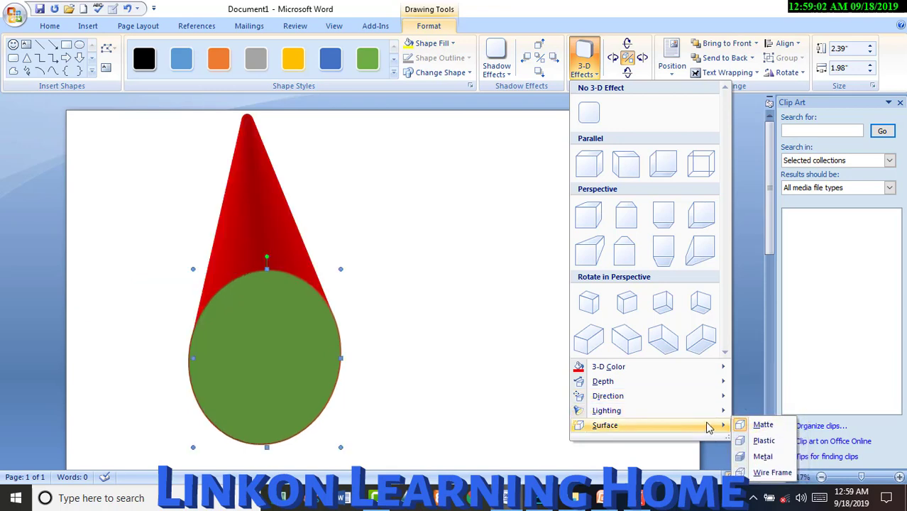
mouse_move(607, 410)
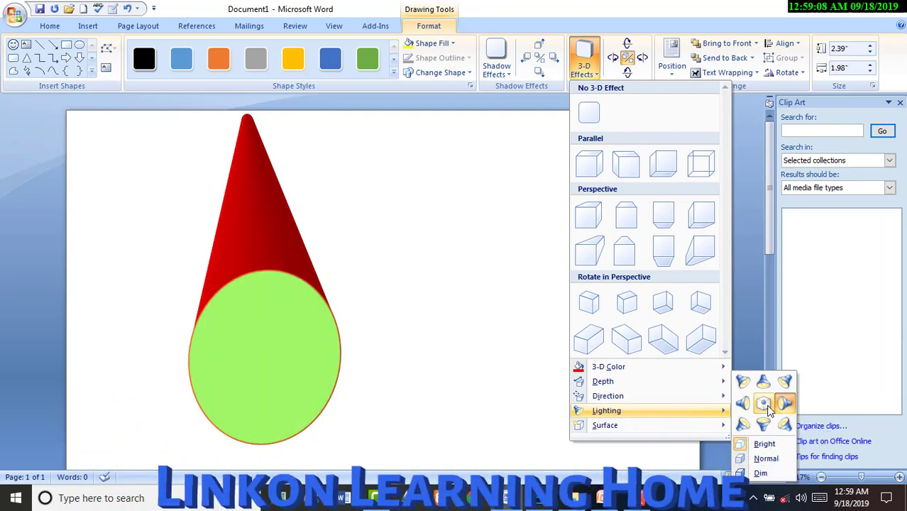
left_click(765, 404)
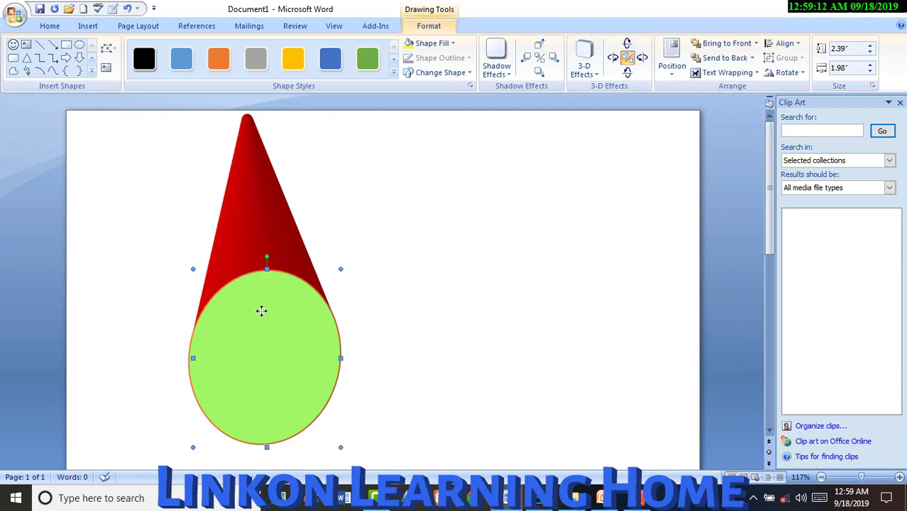
left_click_drag(262, 310, 314, 294)
key("ctrl+z")
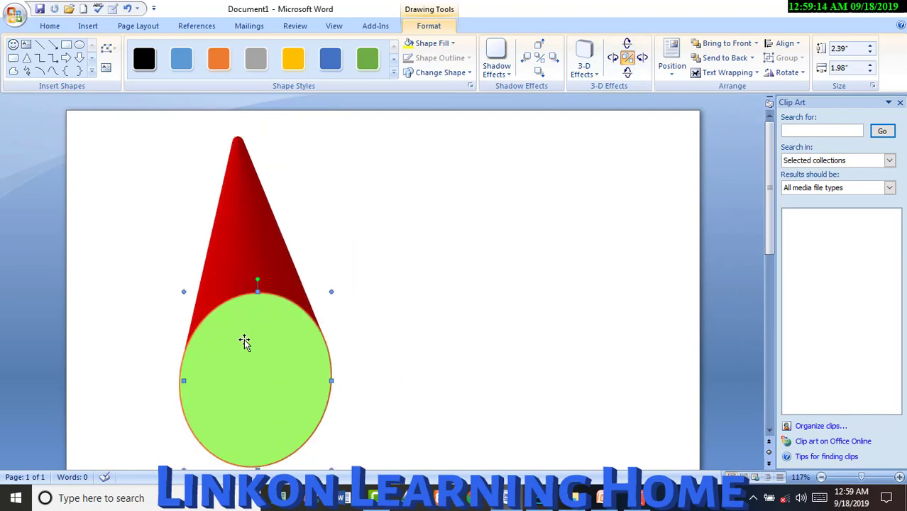
Step: Position the cone at Top Center with text wrapping, then stop the screen recording
left_click(677, 75)
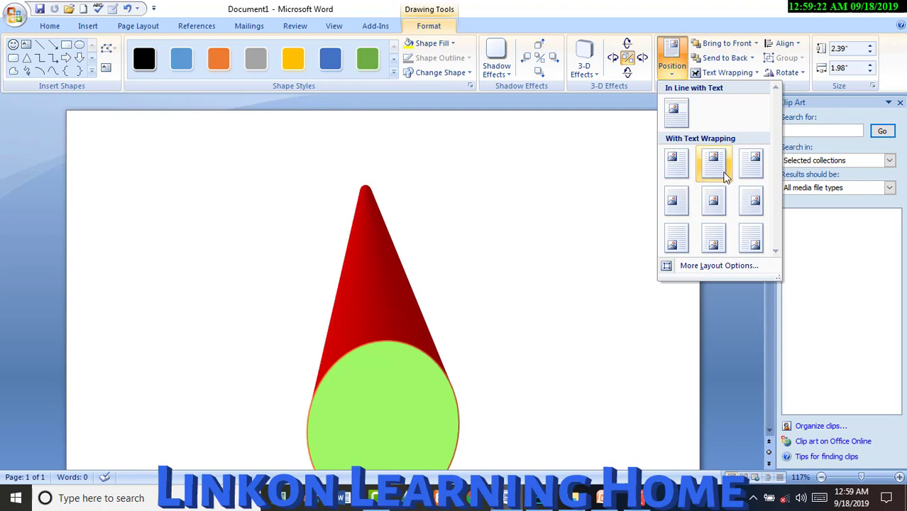
left_click(726, 177)
scroll(455, 247, "down", 1)
scroll(392, 266, "down", 1)
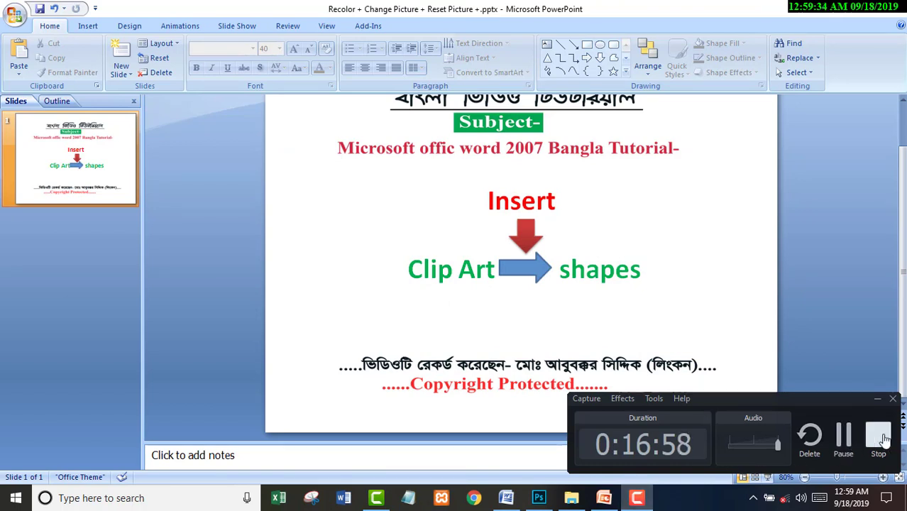
left_click(883, 440)
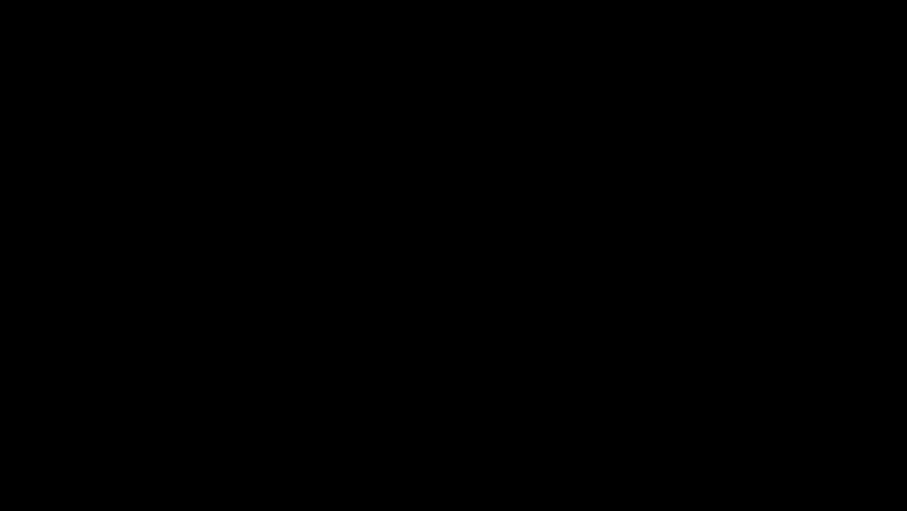